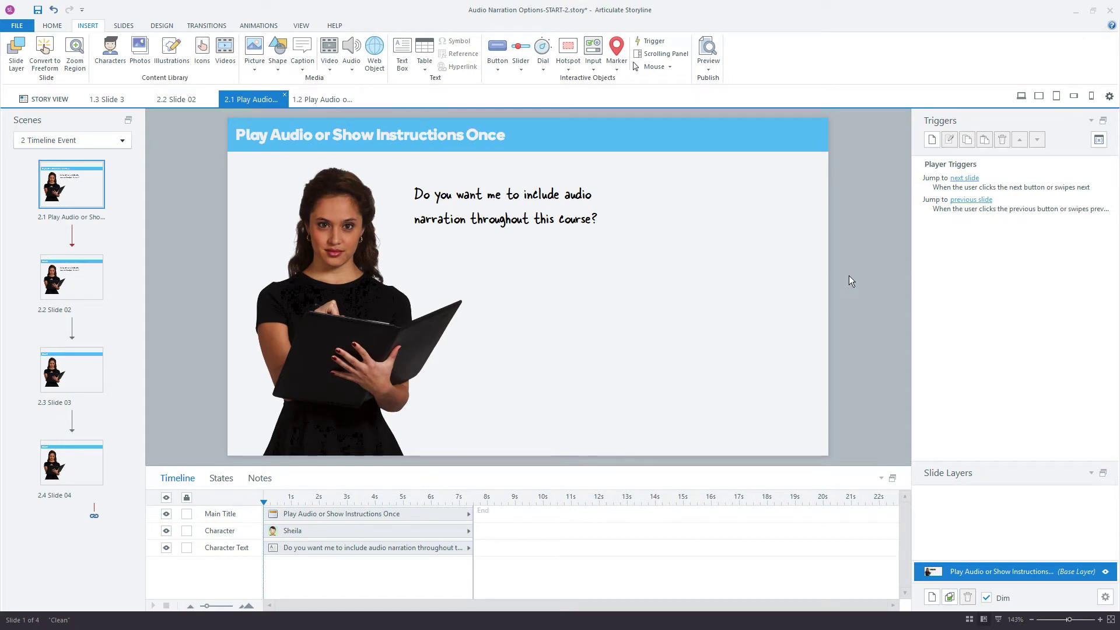
Add a radio button labelled 'On' to the right of the question on slide 2.1
{"action": "left_click", "coordinate": [593, 65]}
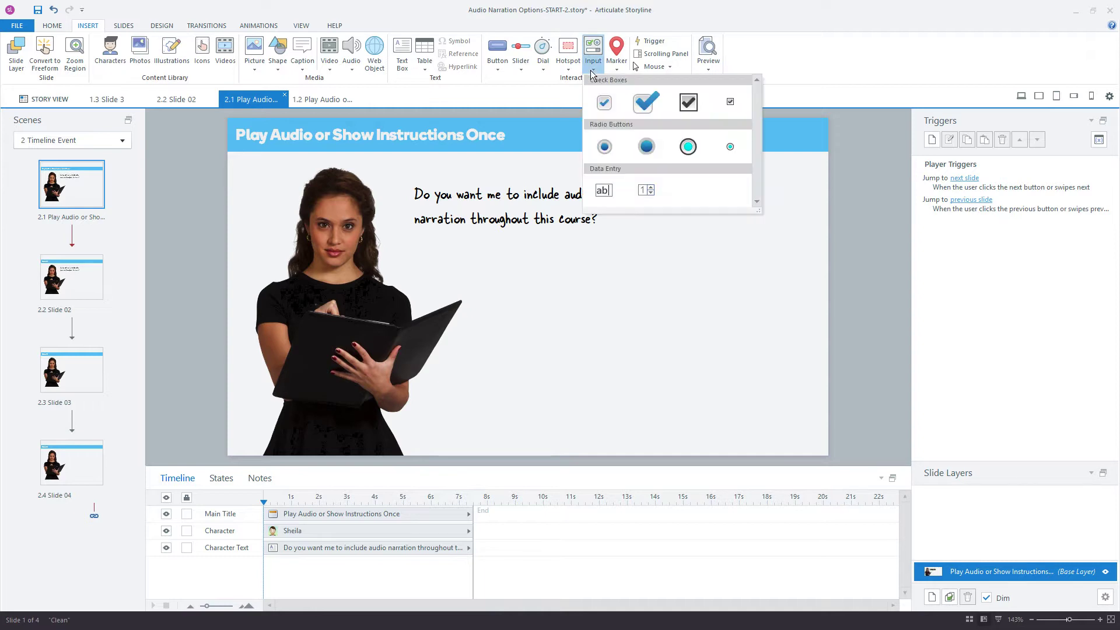
{"action": "left_click", "coordinate": [607, 158]}
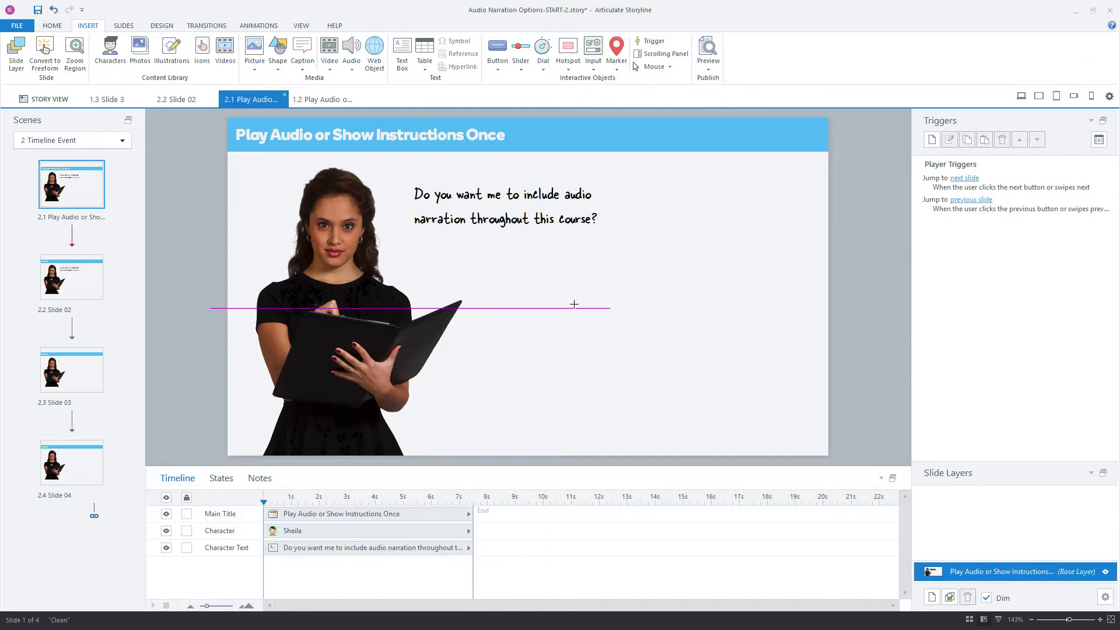
{"action": "left_click", "coordinate": [603, 297]}
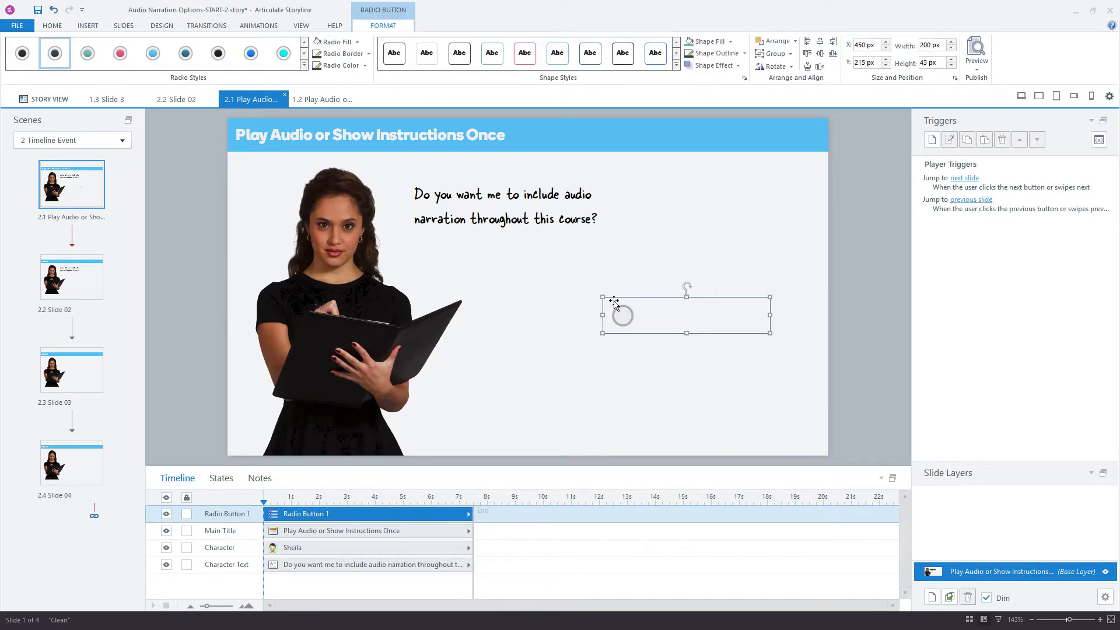
{"action": "type", "text": "On"}
{"action": "key", "text": "Escape"}
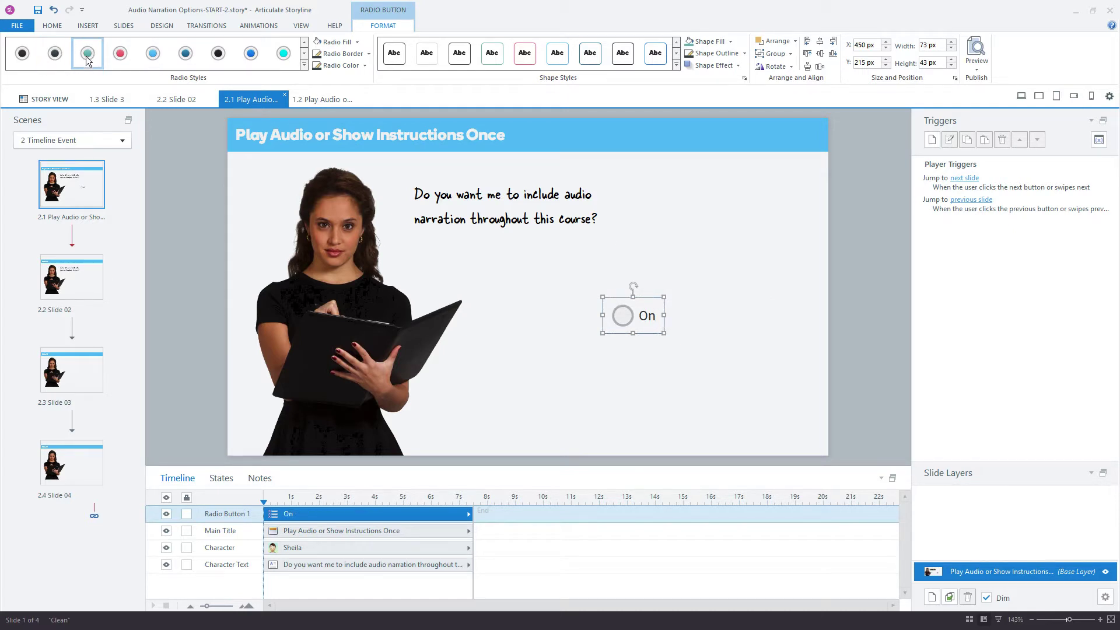
Add a second radio button labelled 'Off' in the red style and move it beside On
{"action": "left_click", "coordinate": [87, 25]}
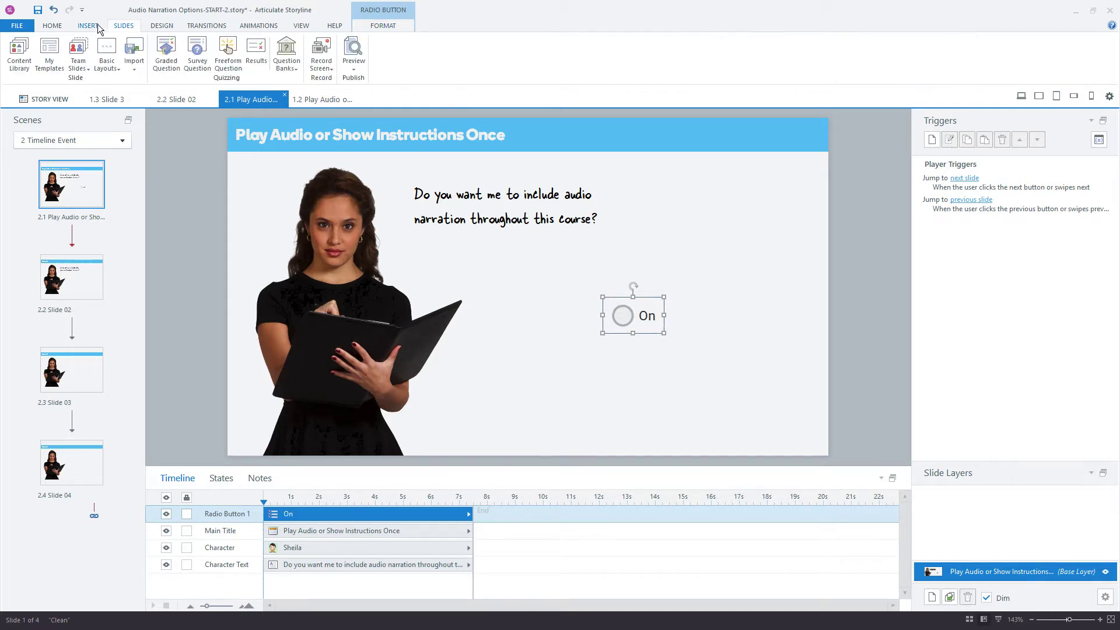
{"action": "left_click", "coordinate": [592, 64]}
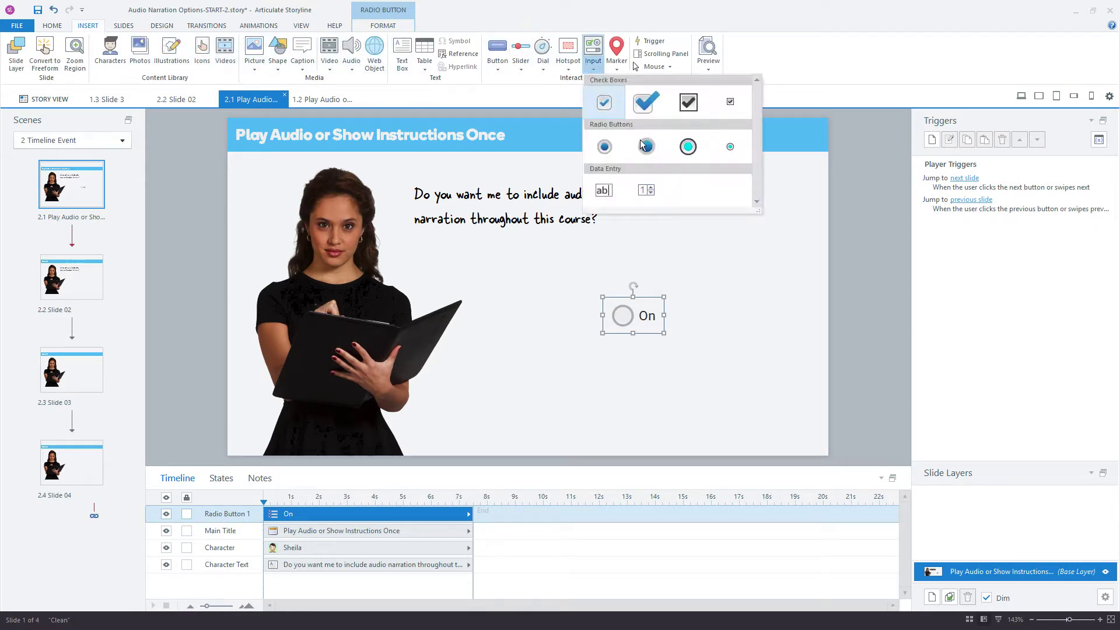
{"action": "left_click", "coordinate": [609, 146]}
{"action": "left_click", "coordinate": [692, 301]}
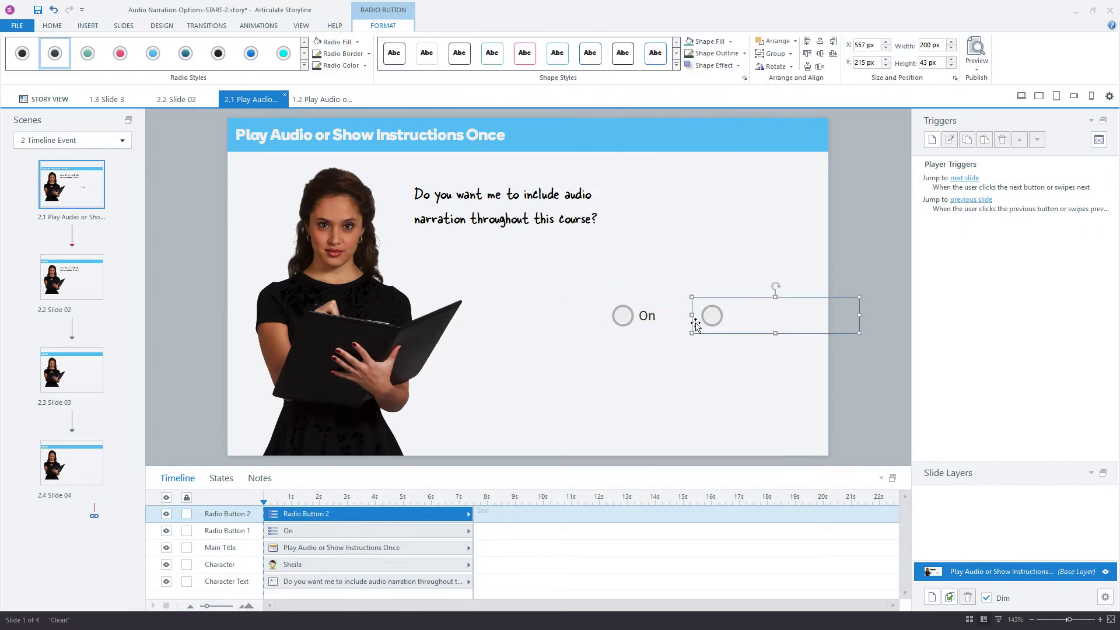
{"action": "type", "text": "Off"}
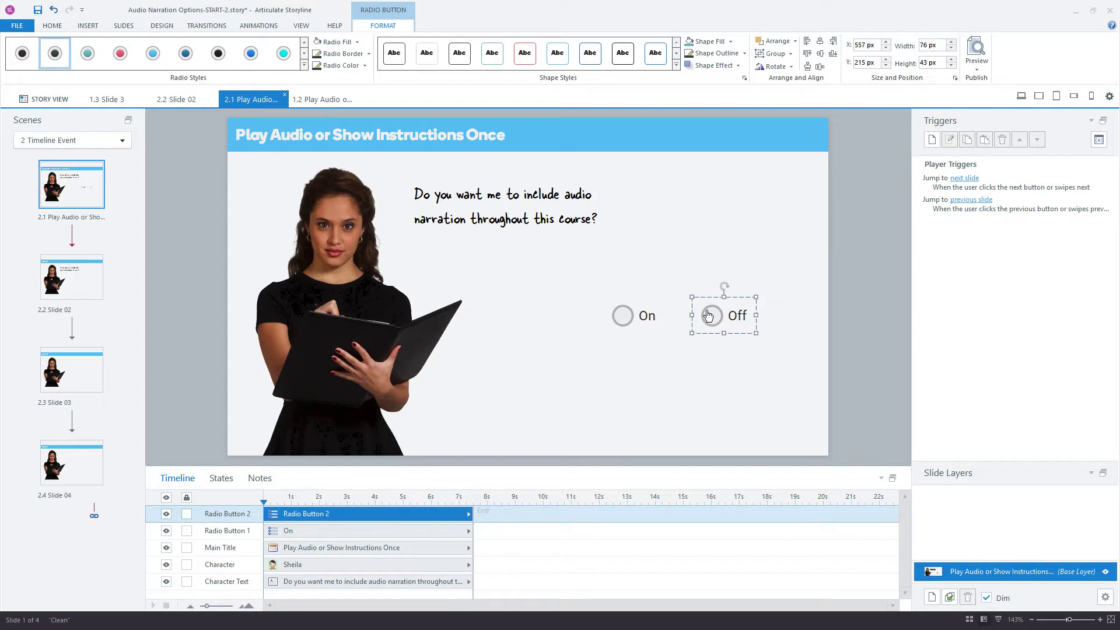
{"action": "left_click", "coordinate": [120, 53]}
{"action": "left_click_drag", "start_coordinate": [707, 300], "coordinate": [683, 301]}
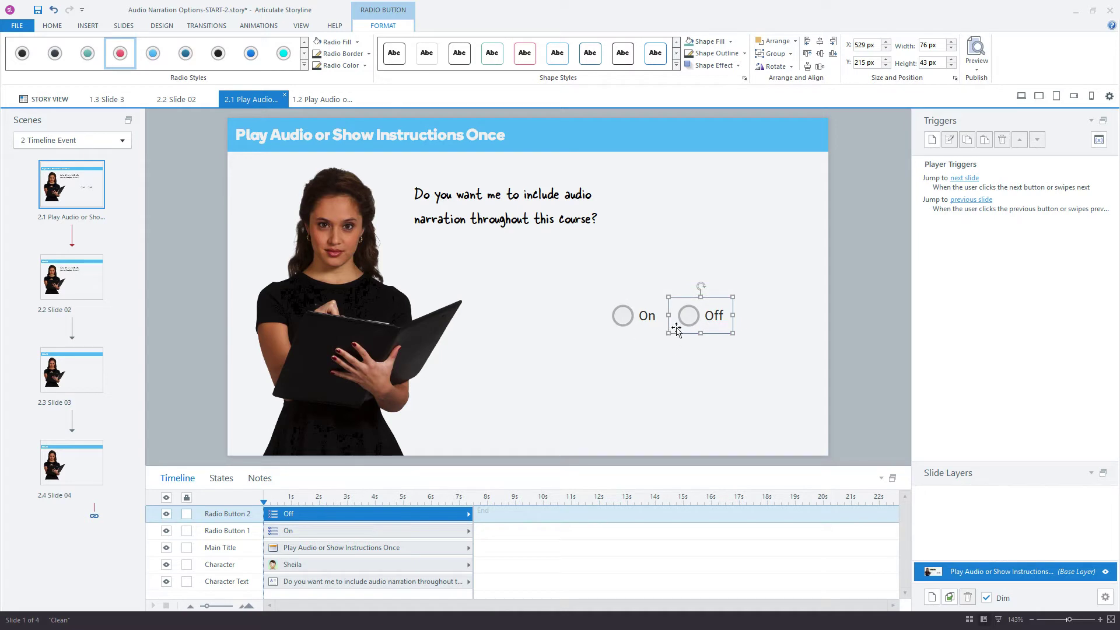
{"action": "right_click", "coordinate": [677, 295]}
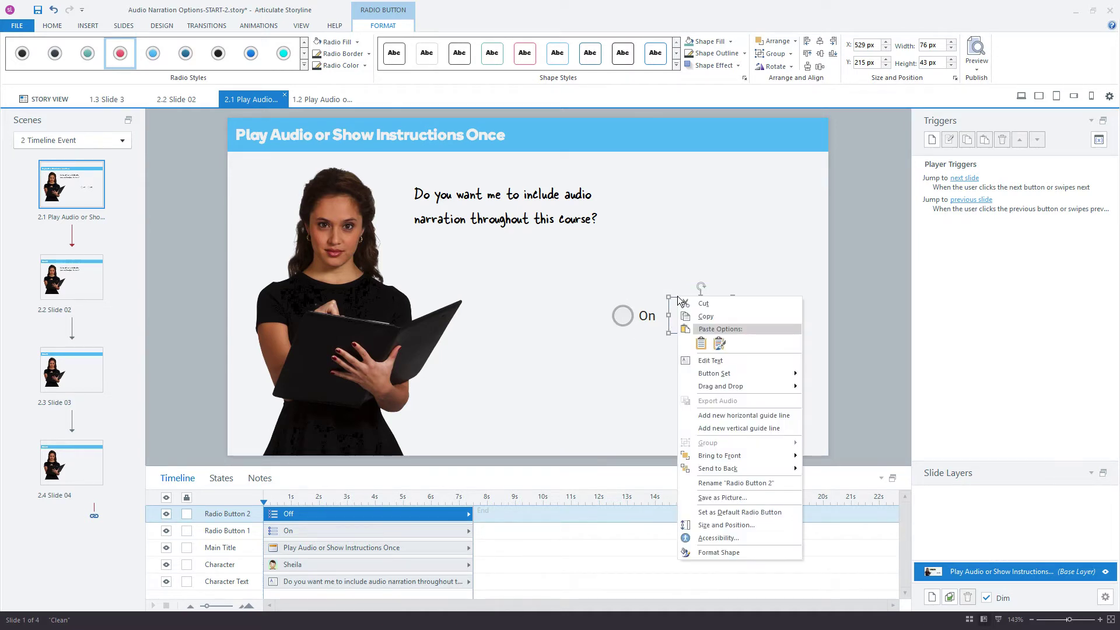
{"action": "mouse_move", "coordinate": [721, 370]}
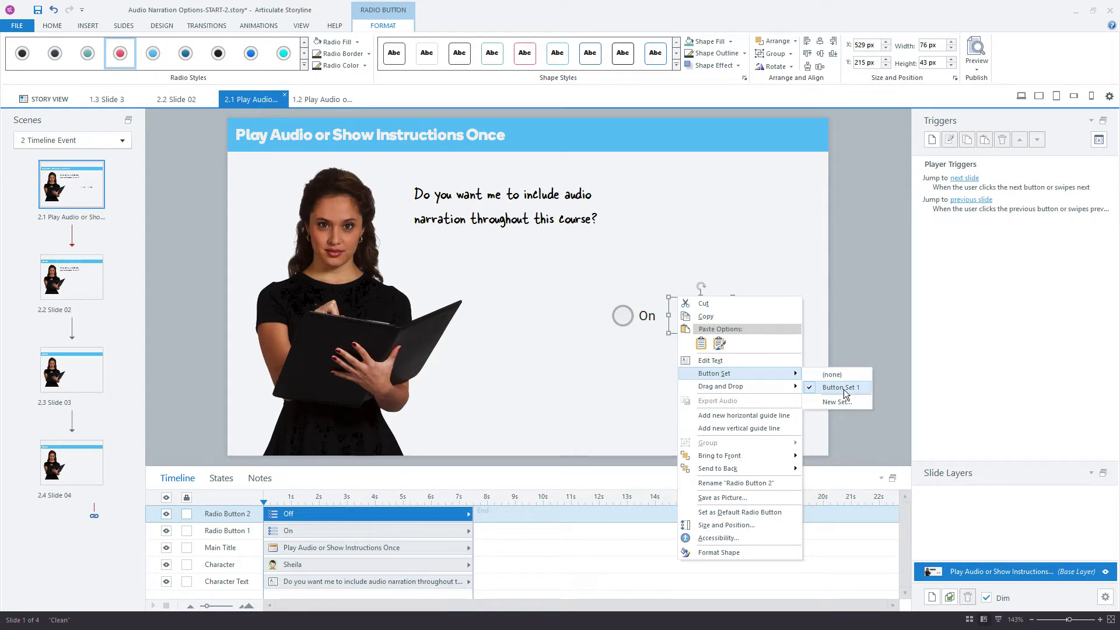
{"action": "left_click", "coordinate": [975, 68]}
{"action": "left_click", "coordinate": [997, 81]}
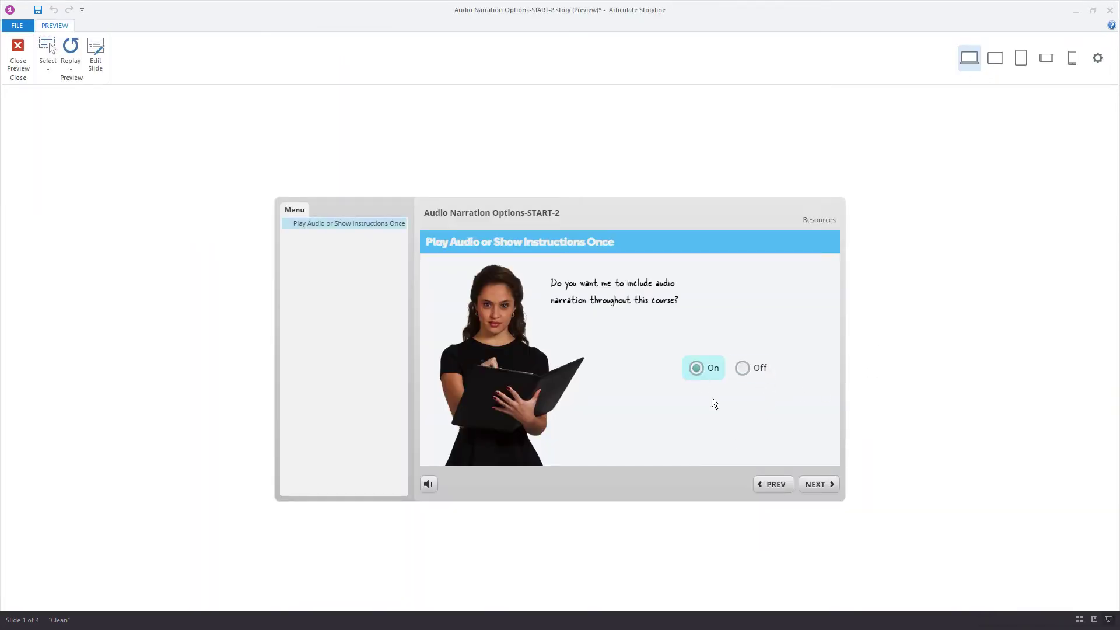
{"action": "left_click", "coordinate": [696, 368]}
{"action": "left_click", "coordinate": [742, 368]}
{"action": "left_click", "coordinate": [689, 378]}
{"action": "left_click", "coordinate": [744, 373]}
{"action": "left_click", "coordinate": [702, 372]}
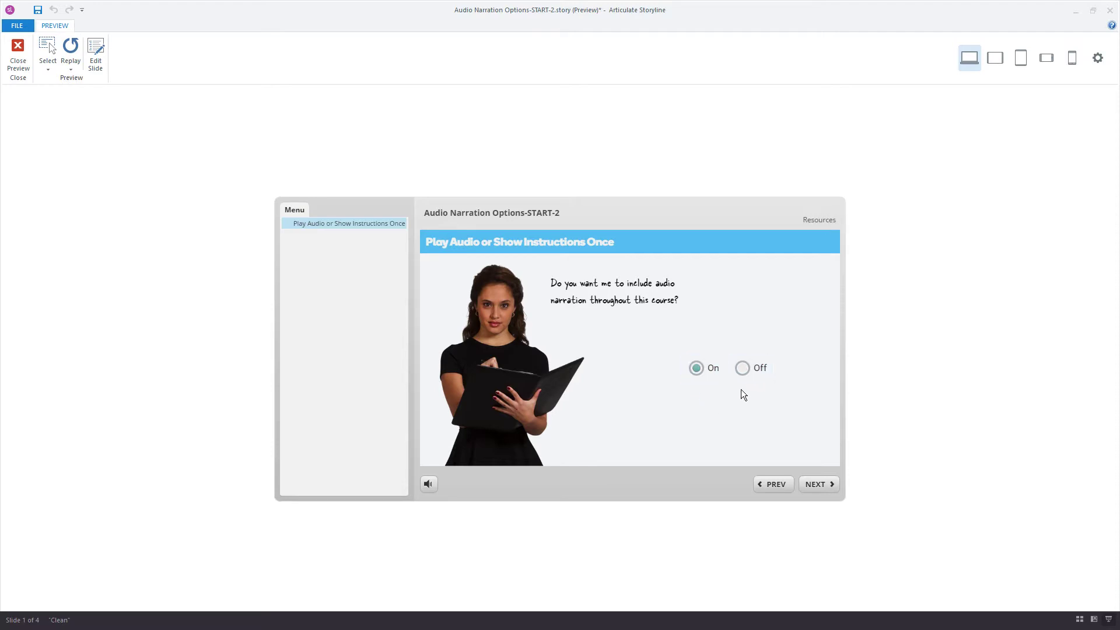
{"action": "left_click", "coordinate": [743, 369]}
{"action": "left_click", "coordinate": [719, 378]}
{"action": "left_click", "coordinate": [741, 376]}
{"action": "left_click", "coordinate": [26, 50]}
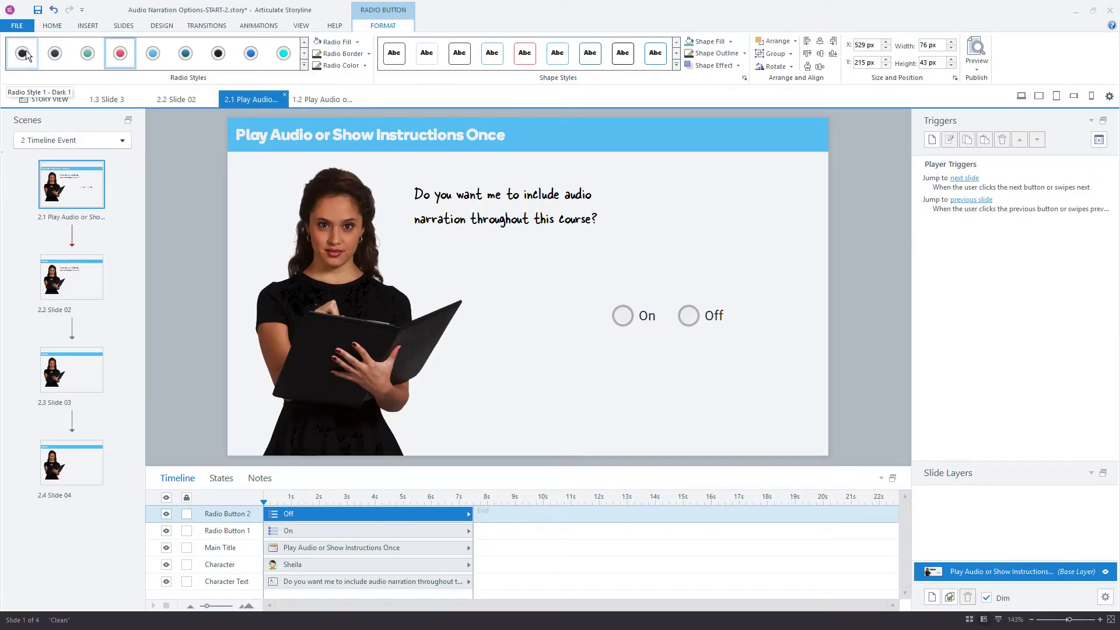
Look through slides 2.2, 2.3 and Slide 04, then return to the Play Audio question slide
{"action": "left_click", "coordinate": [697, 318]}
{"action": "left_click", "coordinate": [682, 380]}
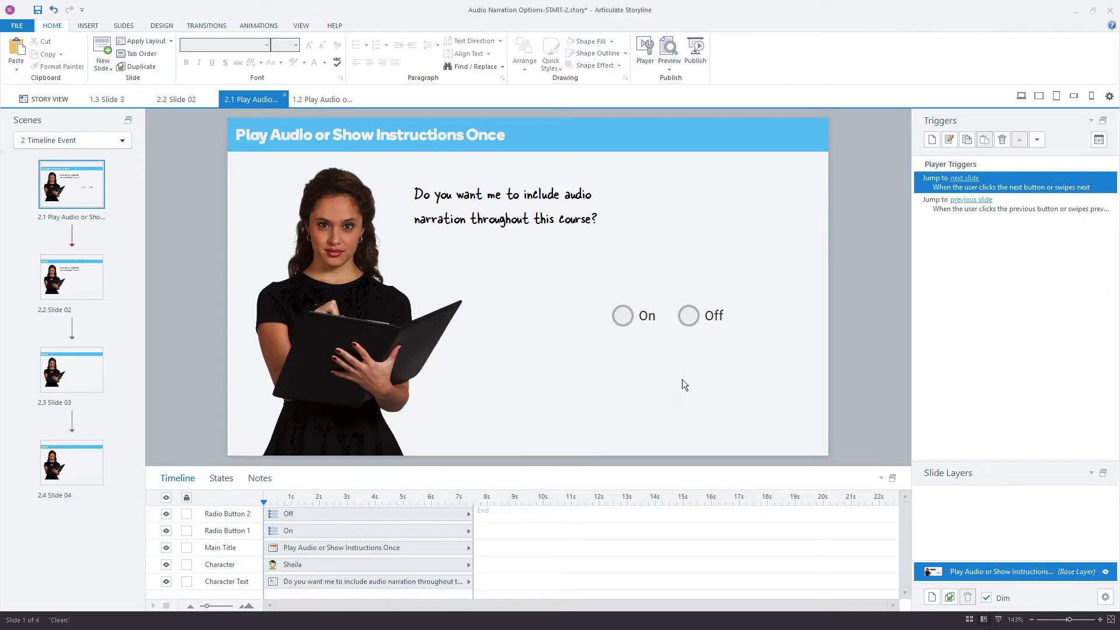
{"action": "left_click", "coordinate": [88, 279]}
{"action": "left_click", "coordinate": [87, 370]}
{"action": "left_click", "coordinate": [91, 445]}
{"action": "left_click", "coordinate": [78, 199]}
Create the True/False variable AudioNarration with default False and close the variables list
{"action": "left_click", "coordinate": [1099, 140]}
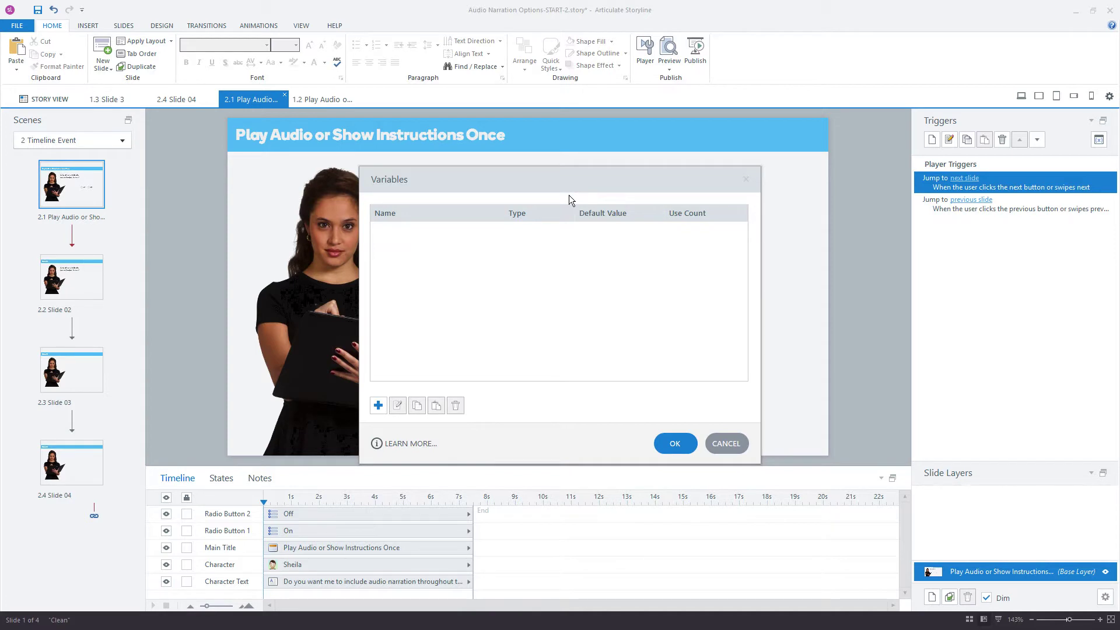
{"action": "left_click_drag", "start_coordinate": [568, 192], "coordinate": [666, 167]}
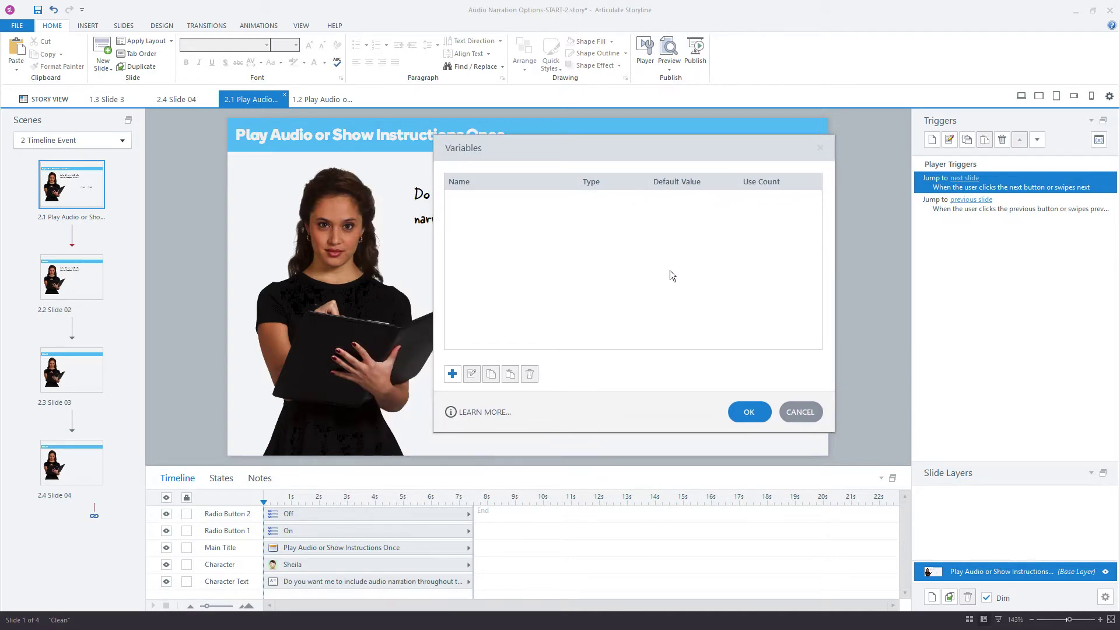
{"action": "left_click", "coordinate": [453, 379]}
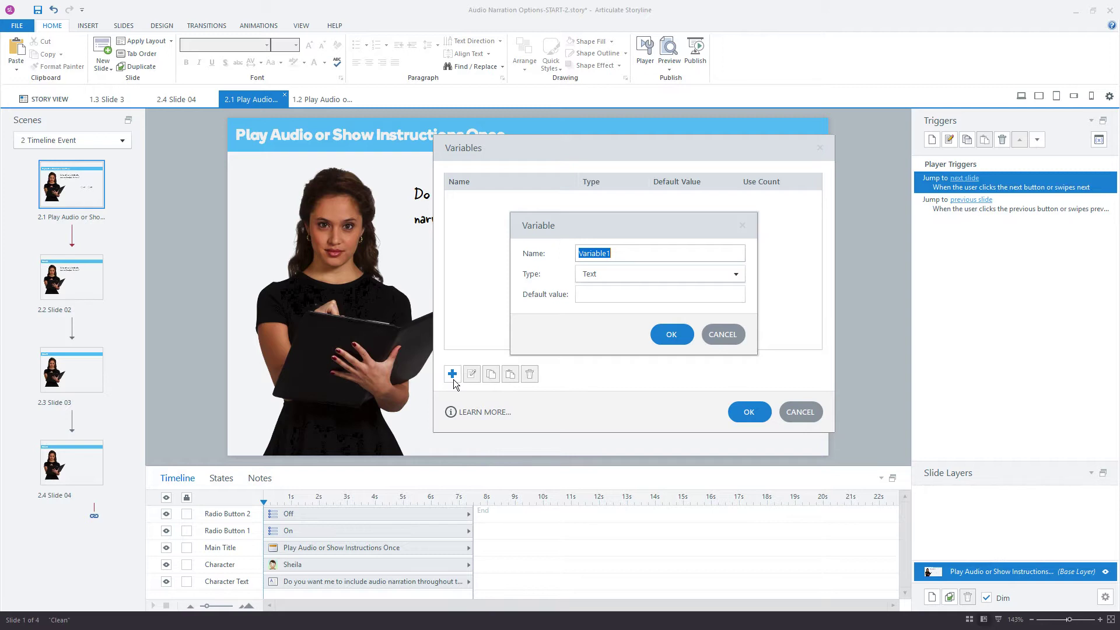
{"action": "type", "text": "AudioNarration"}
{"action": "left_click", "coordinate": [623, 272]}
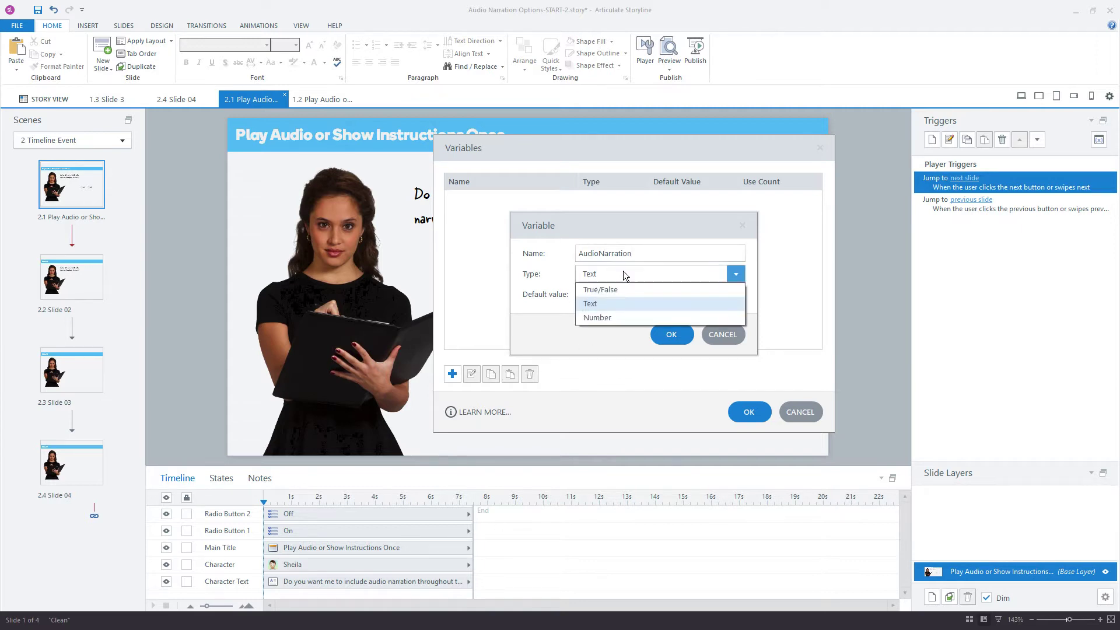
{"action": "left_click", "coordinate": [607, 291]}
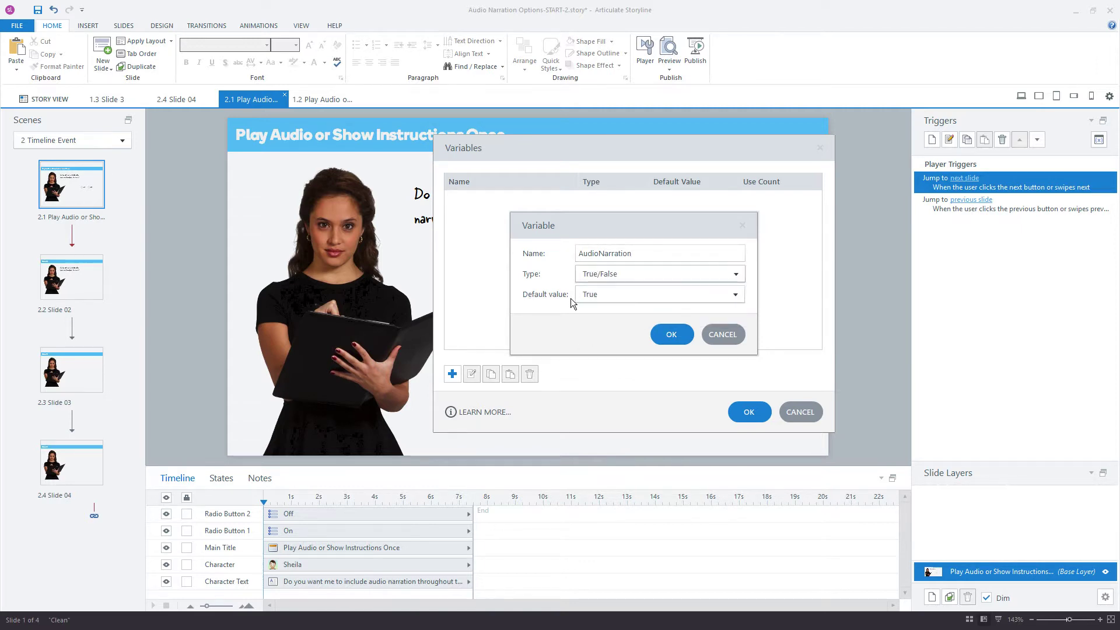
{"action": "left_click", "coordinate": [594, 296]}
{"action": "left_click", "coordinate": [608, 323]}
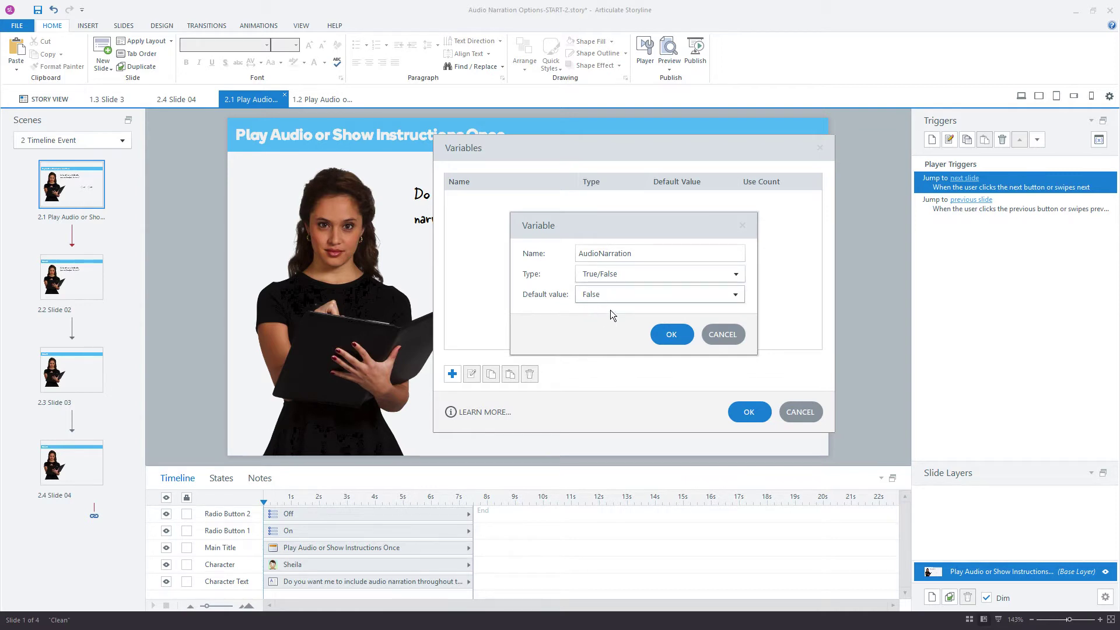
{"action": "left_click", "coordinate": [670, 335]}
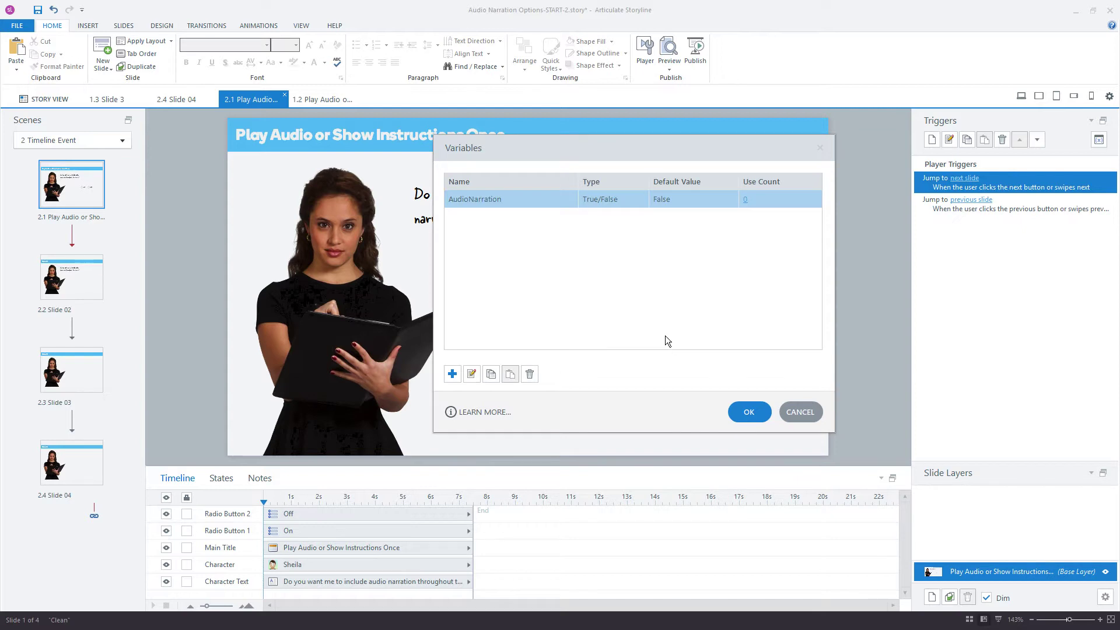
{"action": "left_click", "coordinate": [749, 414]}
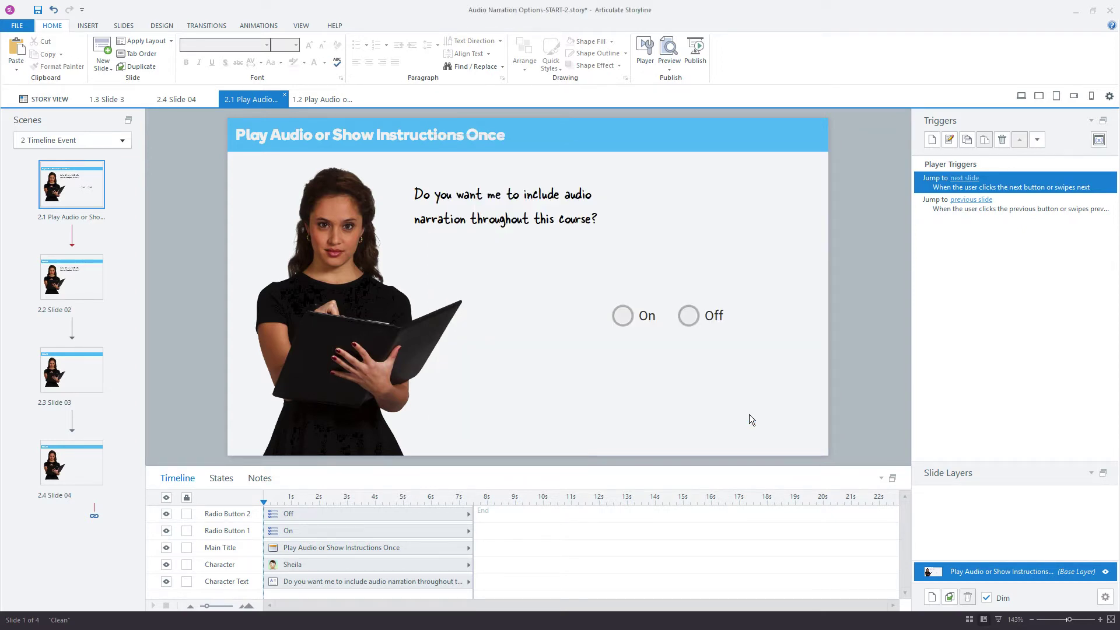
Add a trigger that sets AudioNarration to True when the On button is clicked
{"action": "left_click", "coordinate": [657, 333]}
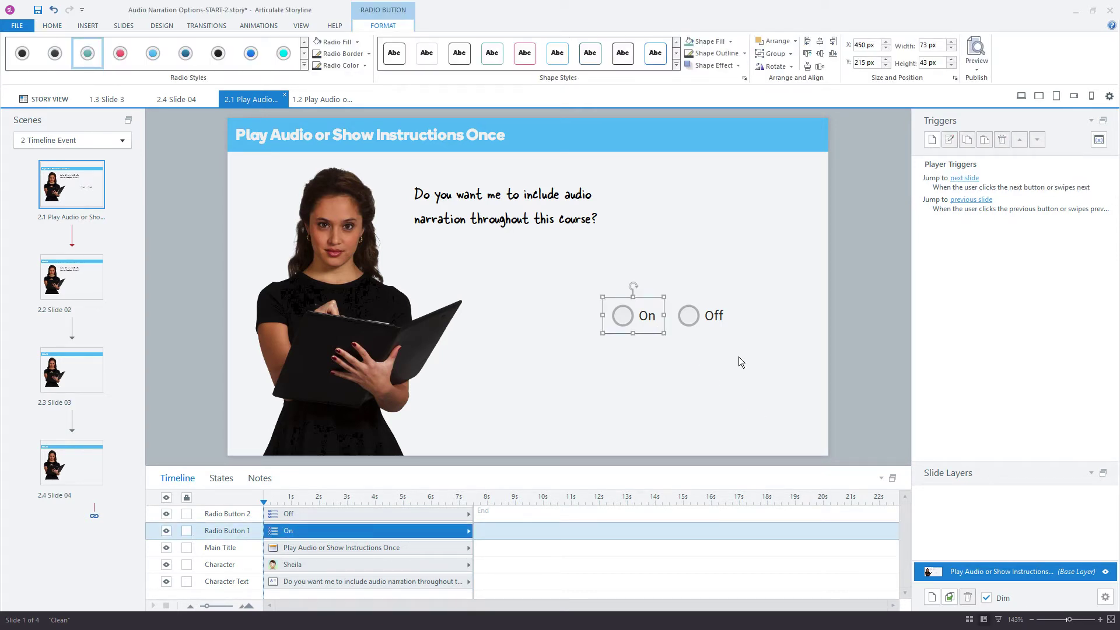
{"action": "left_click", "coordinate": [932, 140]}
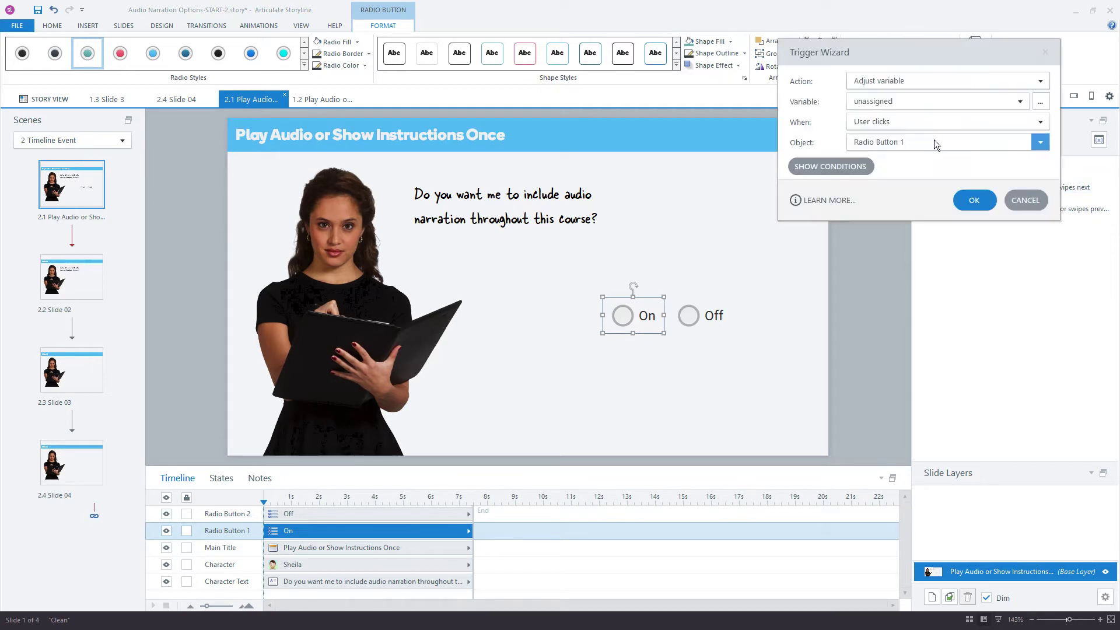
{"action": "left_click_drag", "start_coordinate": [845, 51], "coordinate": [731, 59]}
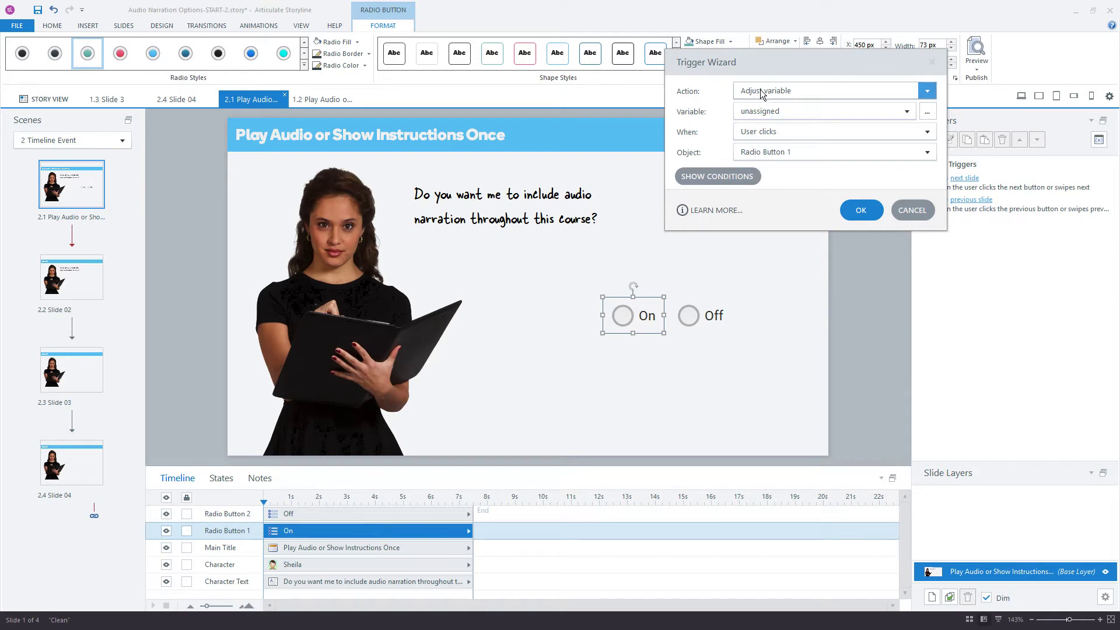
{"action": "left_click", "coordinate": [759, 111]}
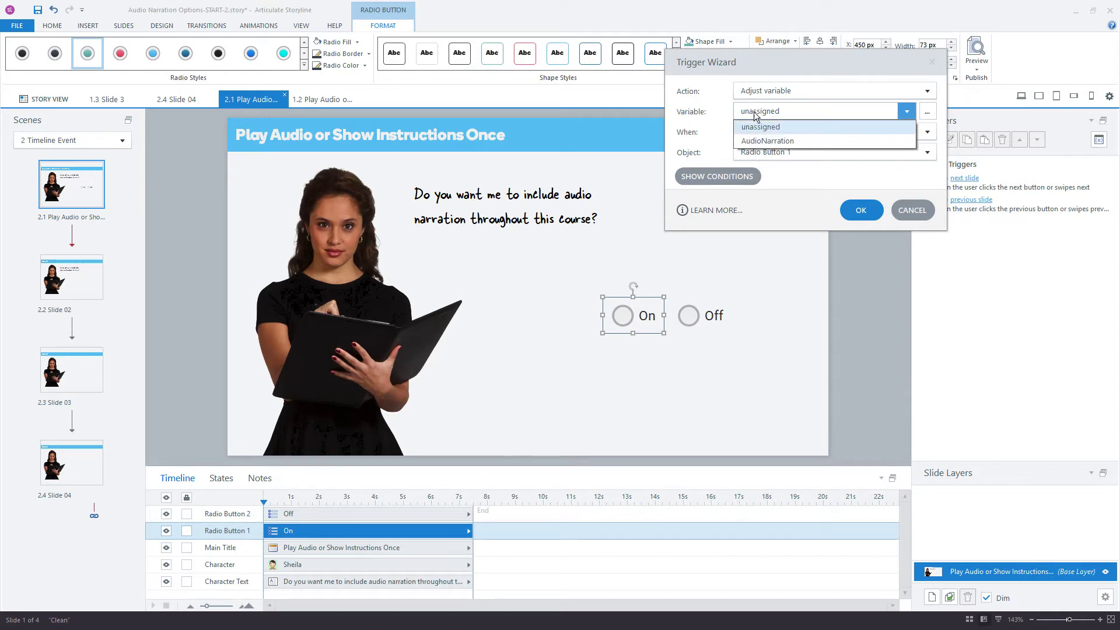
{"action": "left_click", "coordinate": [796, 141]}
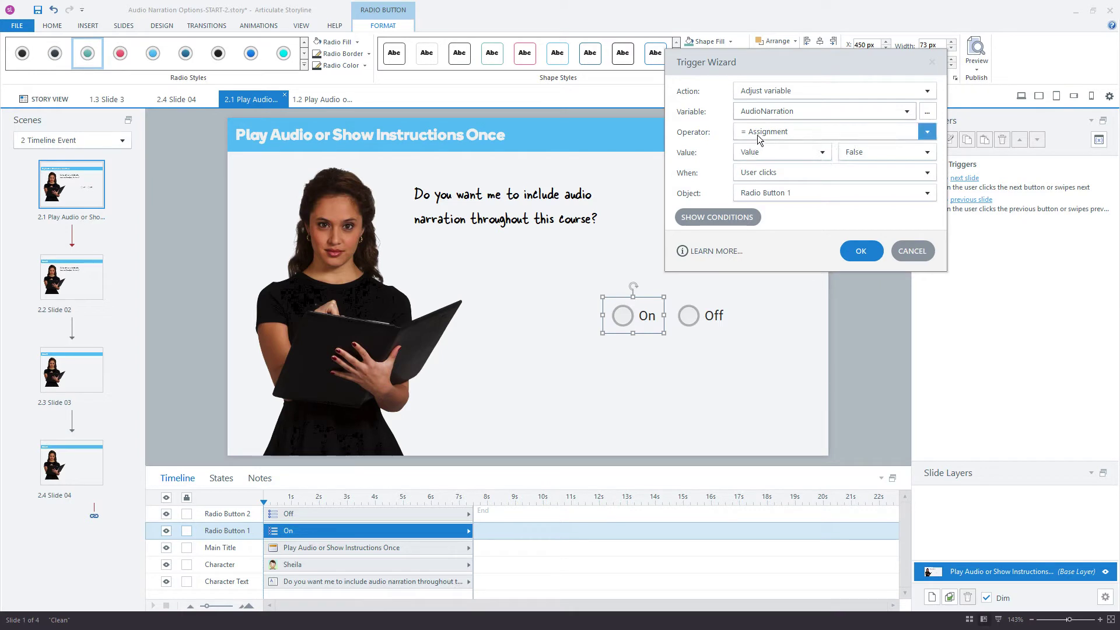
{"action": "left_click", "coordinate": [891, 152]}
{"action": "left_click", "coordinate": [872, 167]}
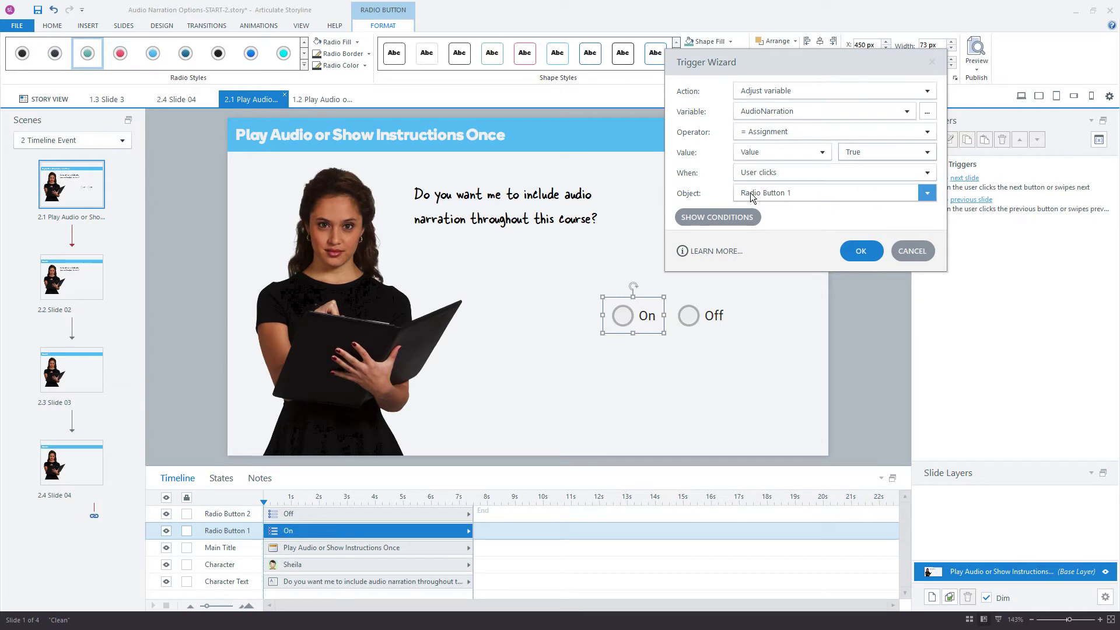
{"action": "left_click", "coordinate": [858, 257]}
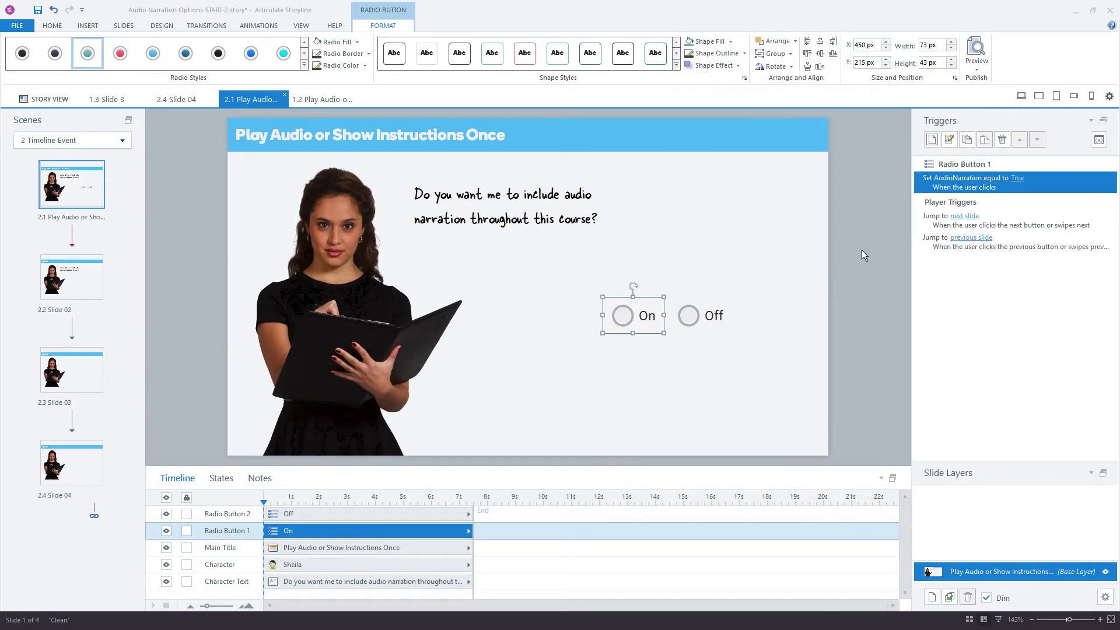
Add a second trigger that sets AudioNarration to False when the Off button is clicked
{"action": "left_click", "coordinate": [931, 140]}
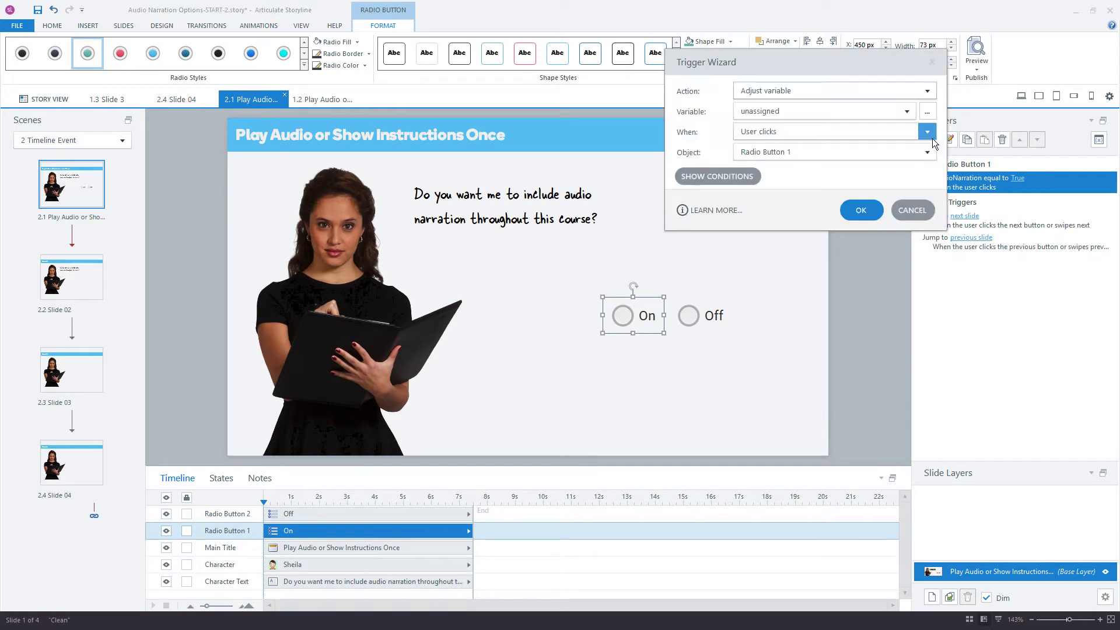
{"action": "left_click", "coordinate": [762, 112]}
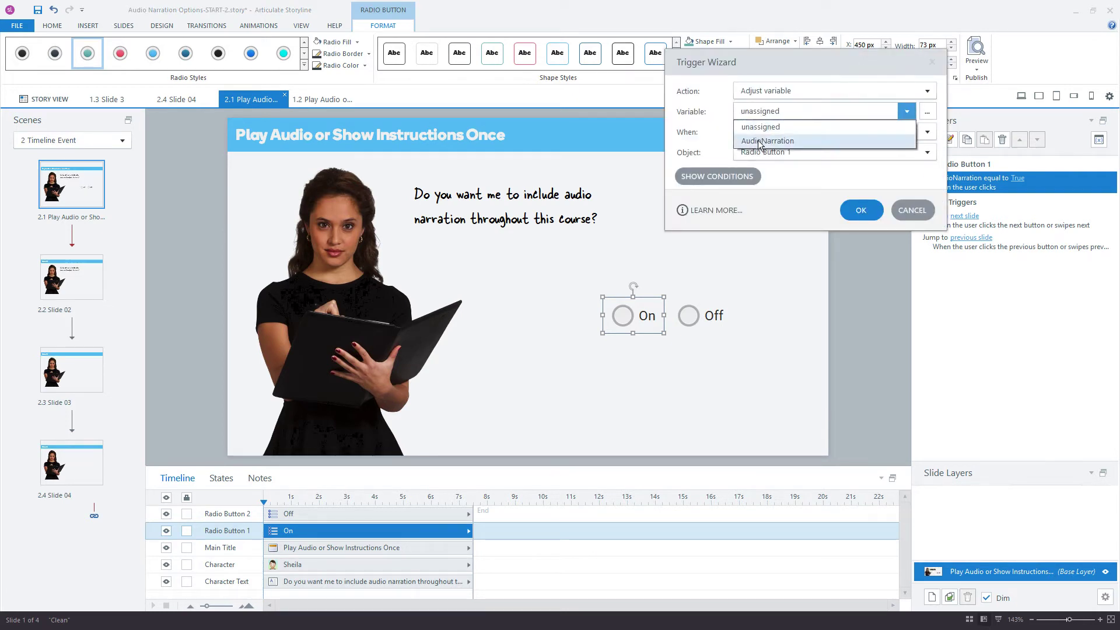
{"action": "left_click", "coordinate": [759, 137]}
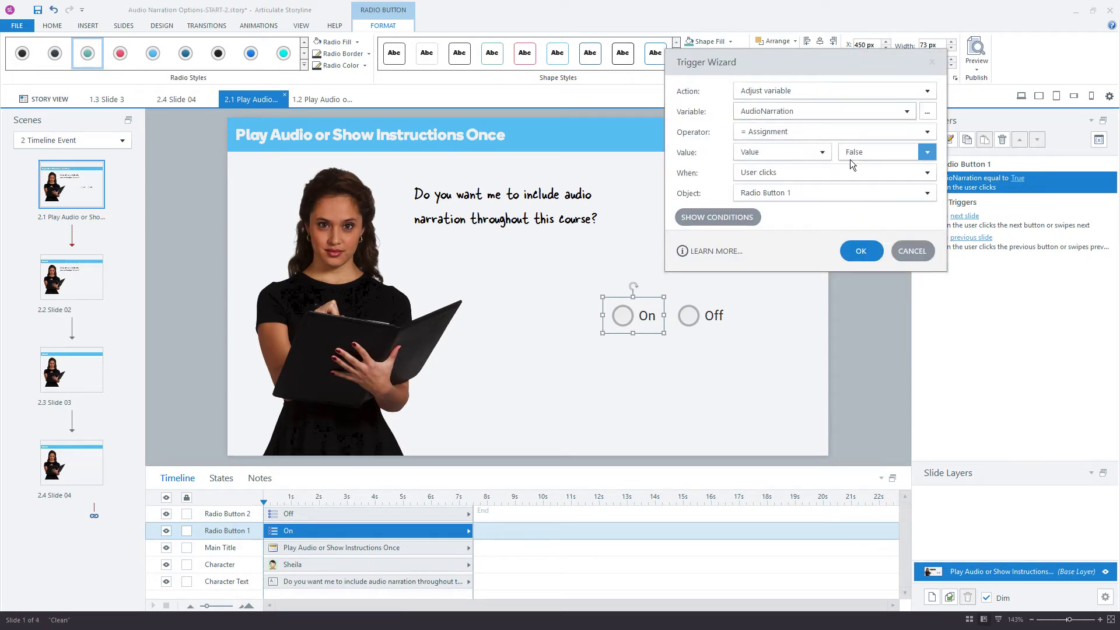
{"action": "left_click", "coordinate": [785, 194]}
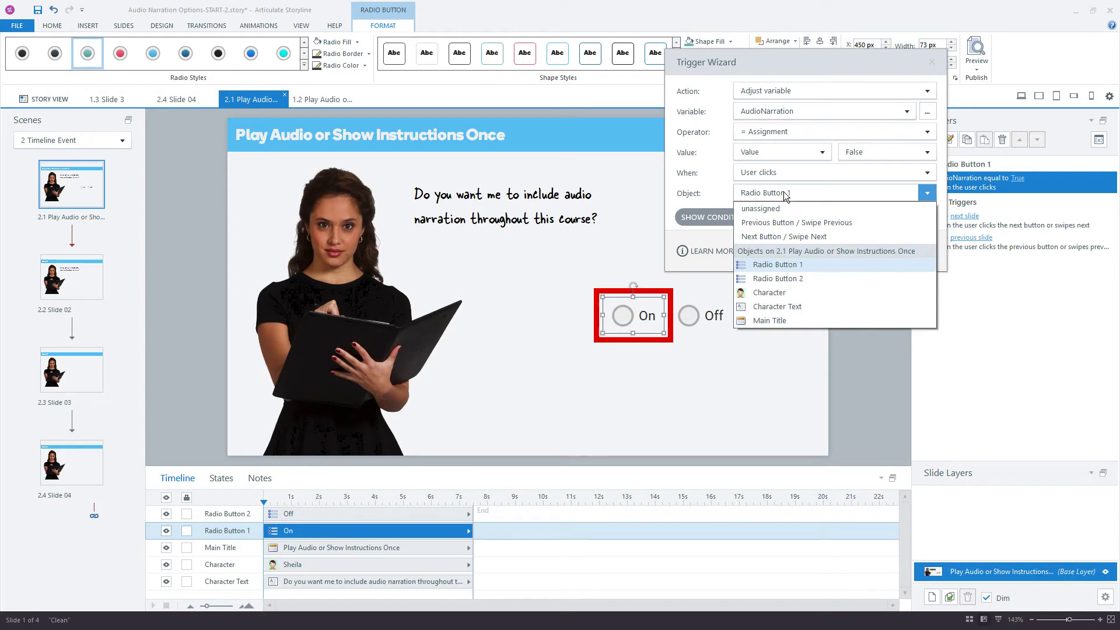
{"action": "left_click", "coordinate": [797, 283]}
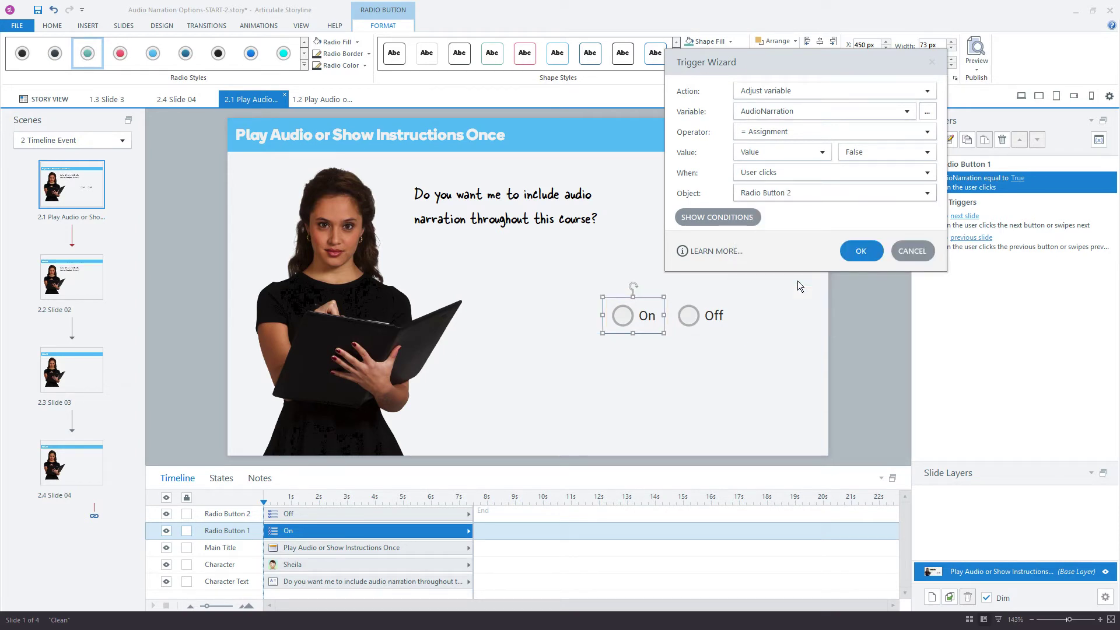
{"action": "left_click", "coordinate": [844, 252]}
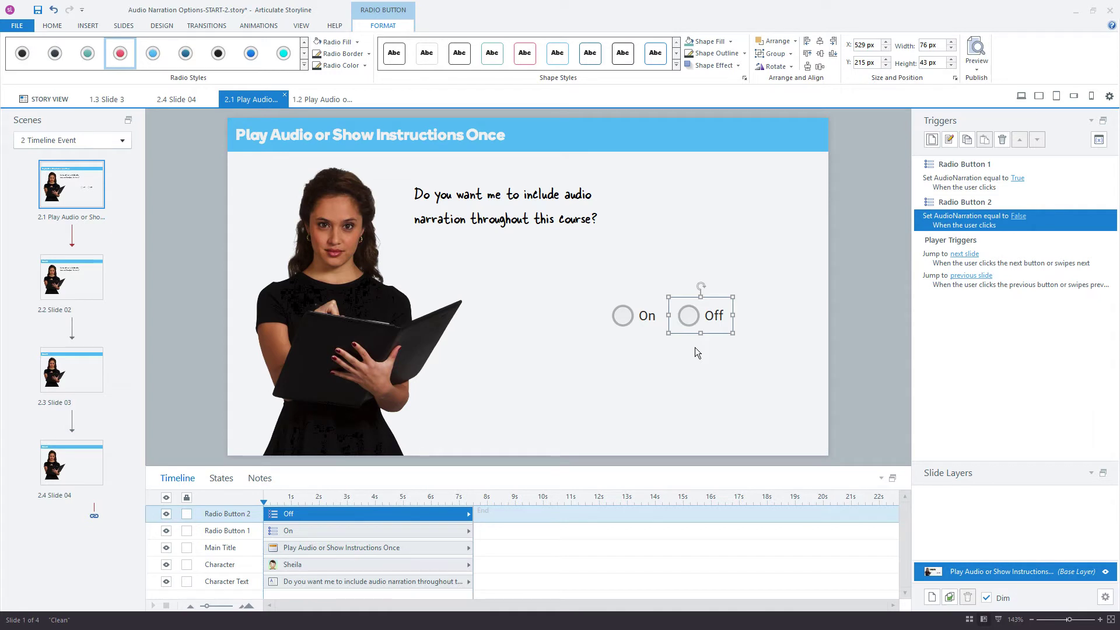
Draw a new text box above the On and Off radio buttons
{"action": "left_click_drag", "start_coordinate": [738, 241], "coordinate": [596, 279]}
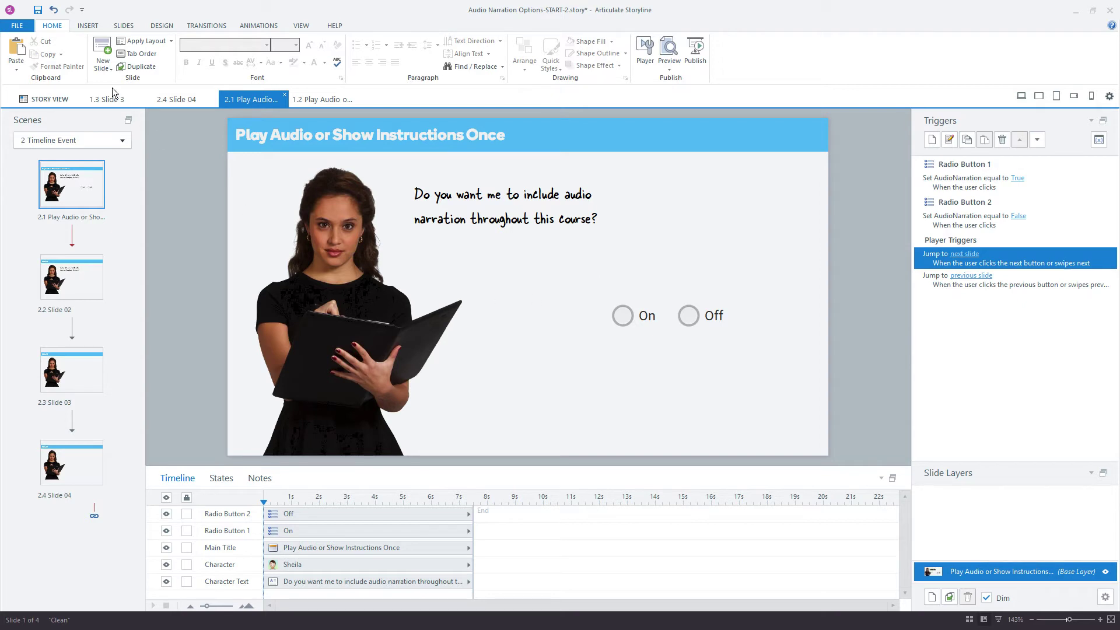
{"action": "left_click", "coordinate": [83, 23]}
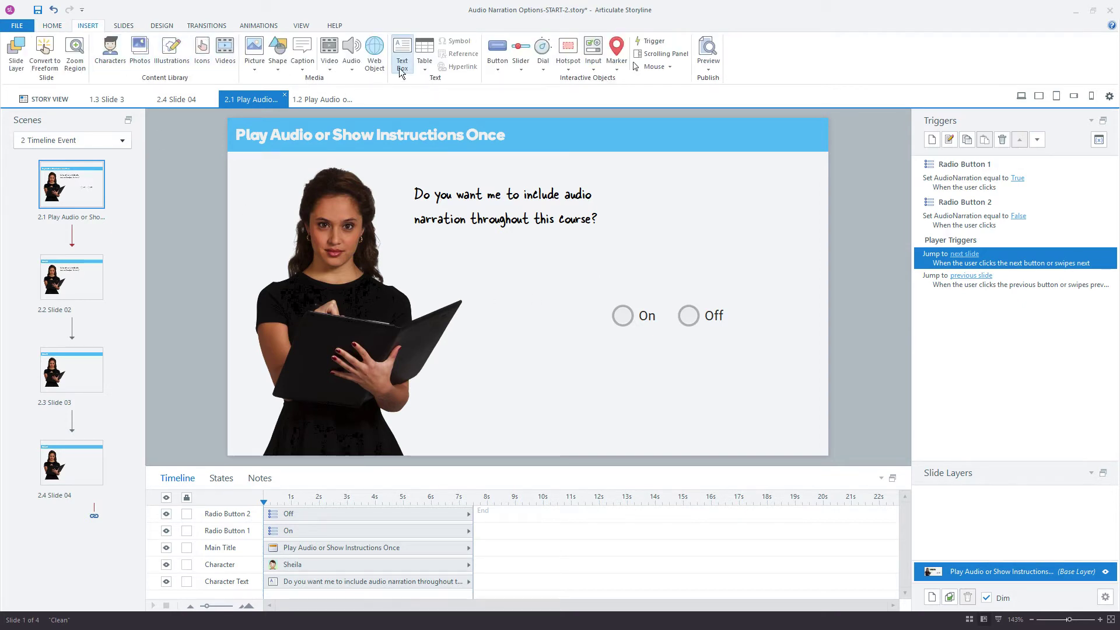
{"action": "left_click", "coordinate": [405, 50]}
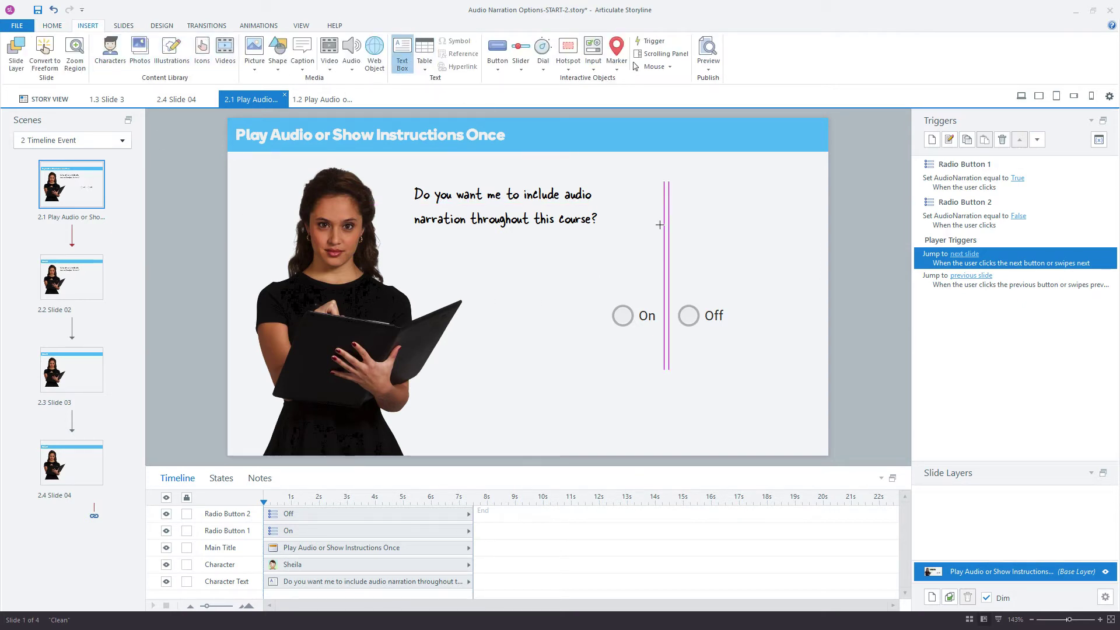
{"action": "left_click", "coordinate": [655, 246]}
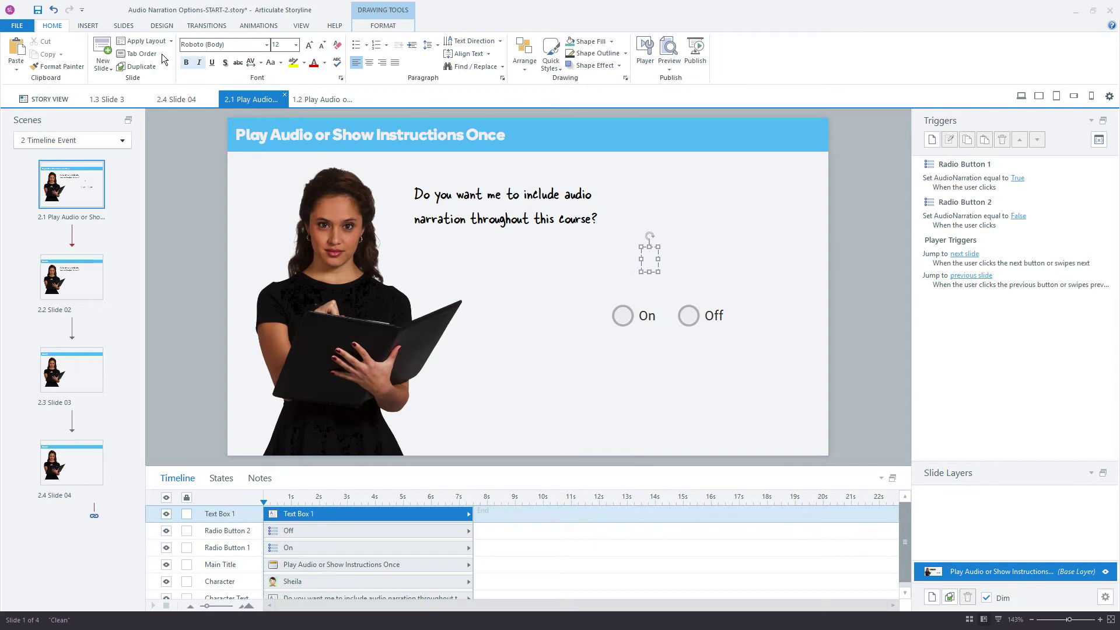
Insert the AudioNarration variable reference into the text box and nudge it into place
{"action": "left_click", "coordinate": [86, 26]}
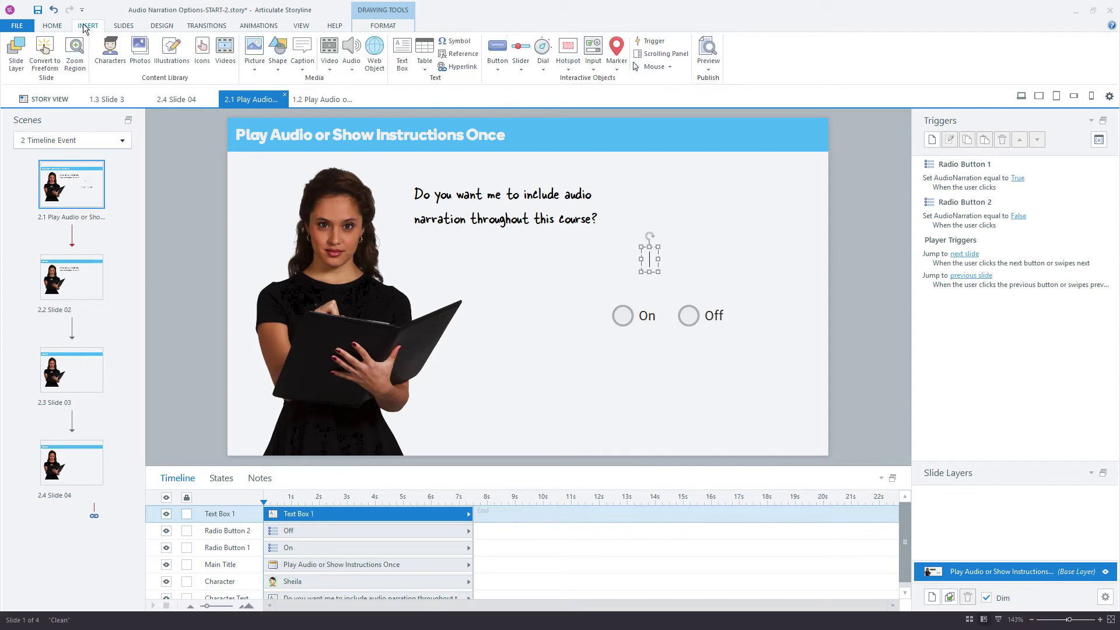
{"action": "left_click", "coordinate": [460, 55]}
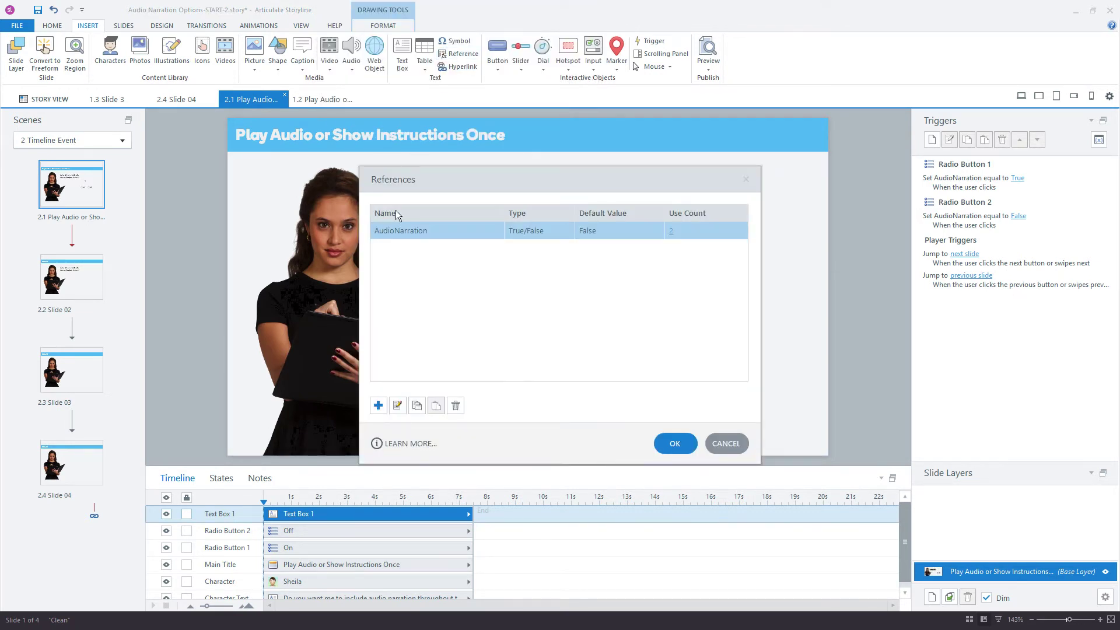
{"action": "left_click_drag", "start_coordinate": [401, 177], "coordinate": [702, 183]}
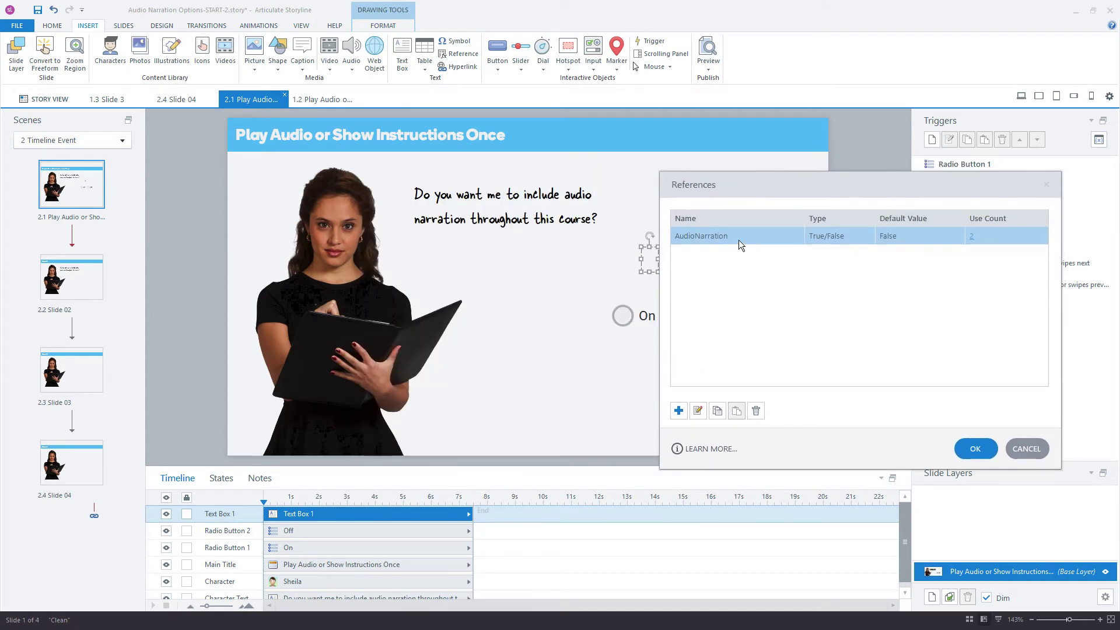
{"action": "left_click", "coordinate": [975, 452]}
{"action": "left_click_drag", "start_coordinate": [723, 244], "coordinate": [703, 244]}
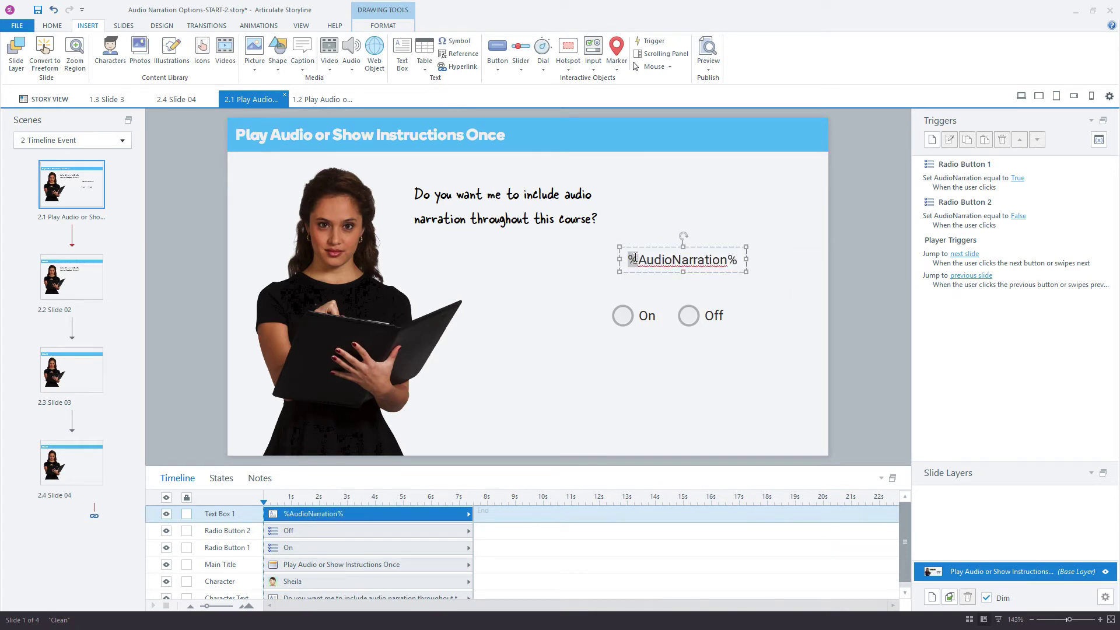
{"action": "left_click_drag", "start_coordinate": [727, 260], "coordinate": [736, 261]}
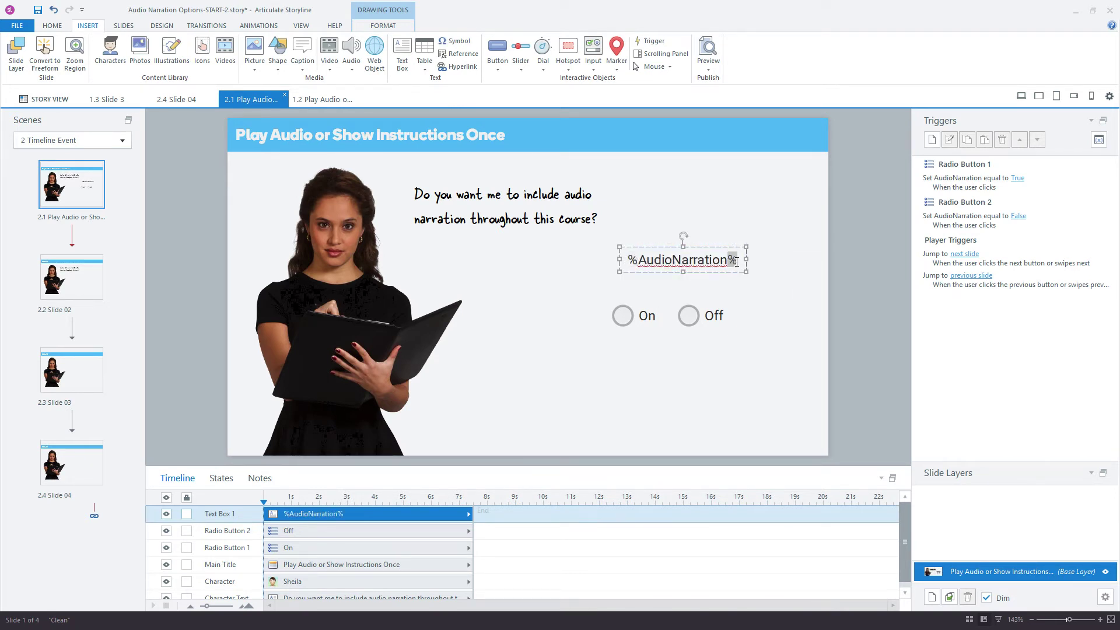
{"action": "left_click", "coordinate": [706, 244]}
{"action": "left_click_drag", "start_coordinate": [646, 250], "coordinate": [632, 251]}
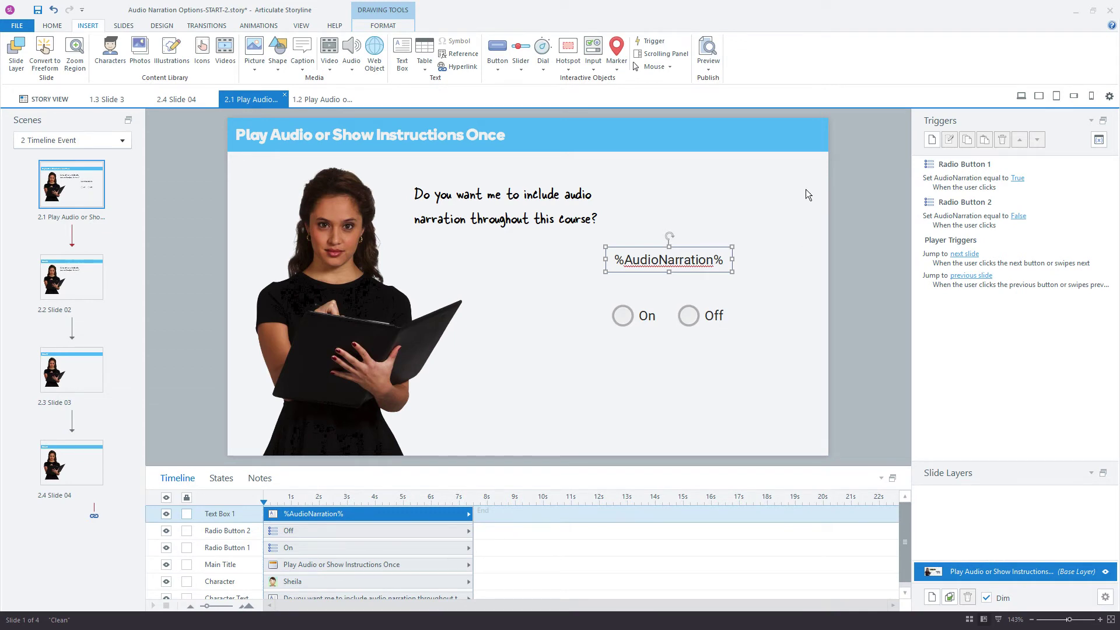
{"action": "left_click", "coordinate": [709, 69]}
{"action": "left_click", "coordinate": [730, 82]}
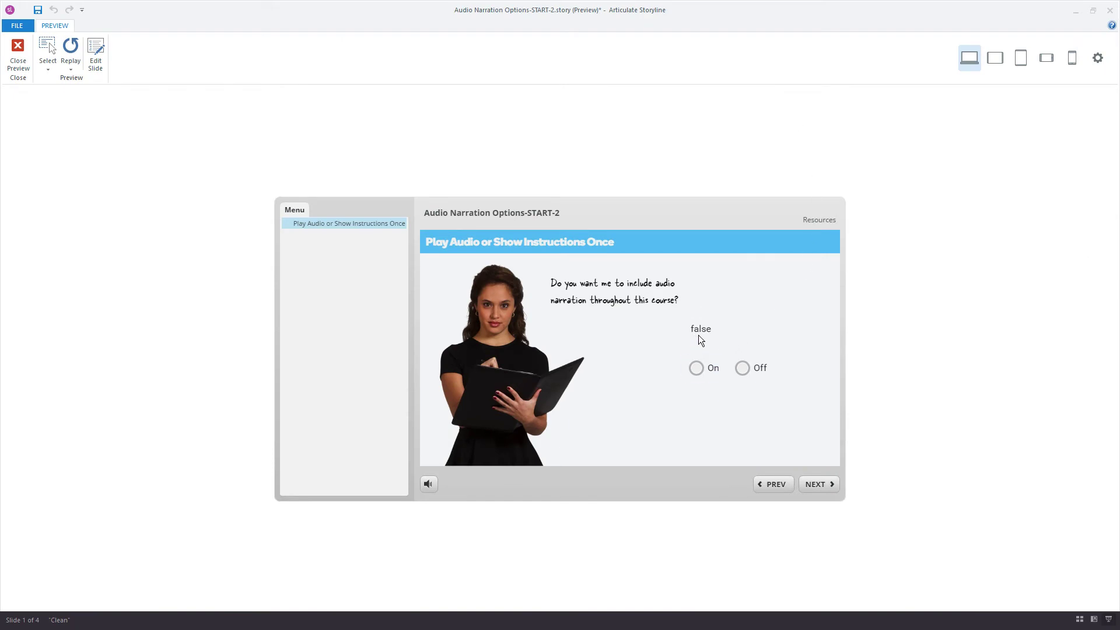
{"action": "left_click", "coordinate": [696, 371]}
{"action": "left_click", "coordinate": [742, 368]}
{"action": "left_click", "coordinate": [712, 371]}
{"action": "left_click", "coordinate": [742, 369]}
{"action": "left_click", "coordinate": [722, 378]}
{"action": "left_click", "coordinate": [16, 49]}
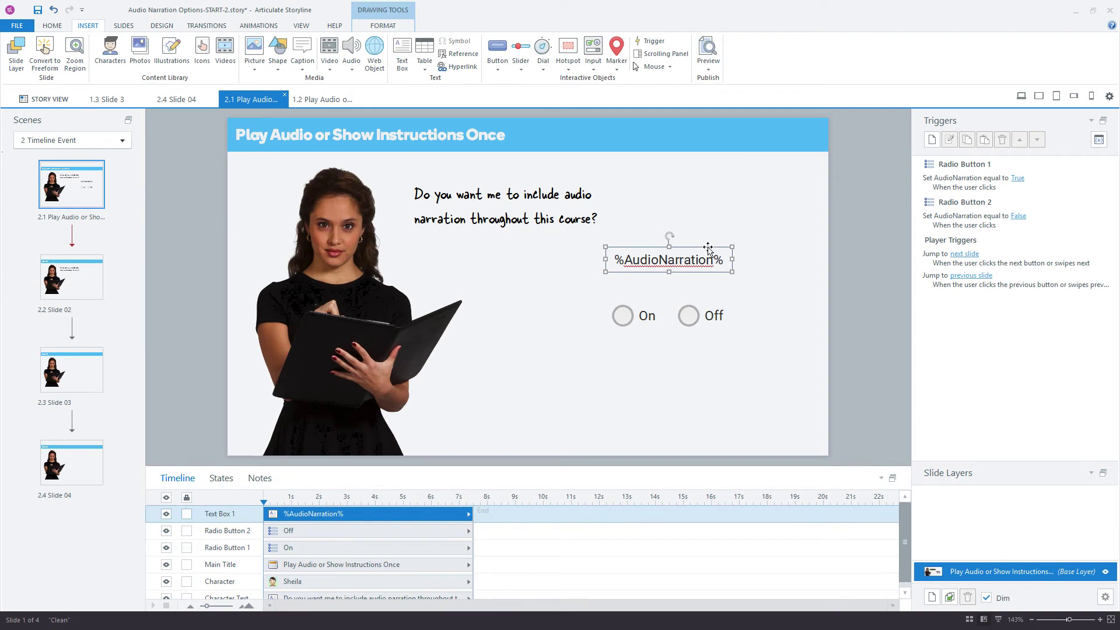
Paste the %AudioNarration% text box onto Slide 02 and move it up beside the question
{"action": "left_click", "coordinate": [94, 296]}
{"action": "key", "text": "ctrl+v"}
{"action": "left_click_drag", "start_coordinate": [702, 247], "coordinate": [739, 205]}
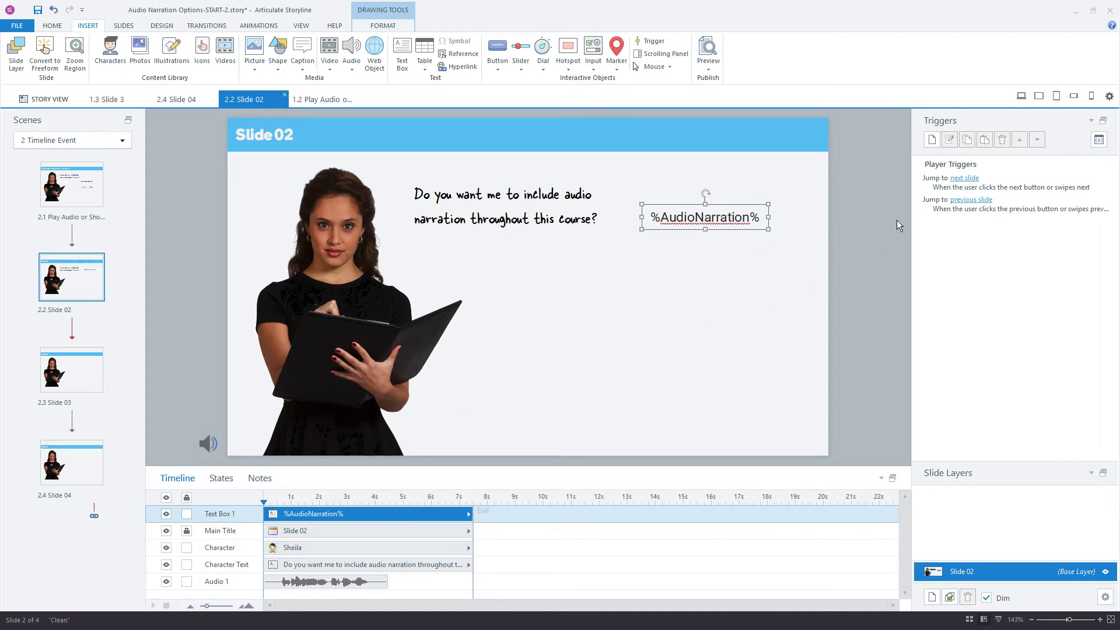
Create a Slide 02 trigger that plays the recorded narration Audio 1
{"action": "left_click", "coordinate": [922, 187]}
{"action": "left_click", "coordinate": [932, 142]}
{"action": "left_click_drag", "start_coordinate": [758, 58], "coordinate": [764, 41]}
{"action": "left_click", "coordinate": [770, 69]}
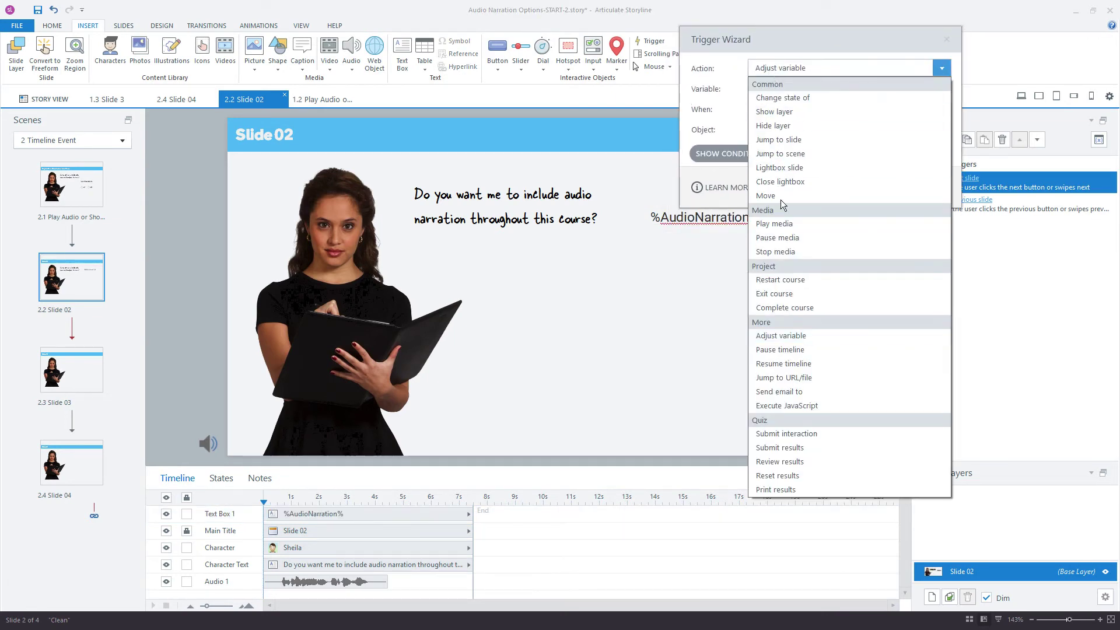
{"action": "left_click", "coordinate": [807, 226]}
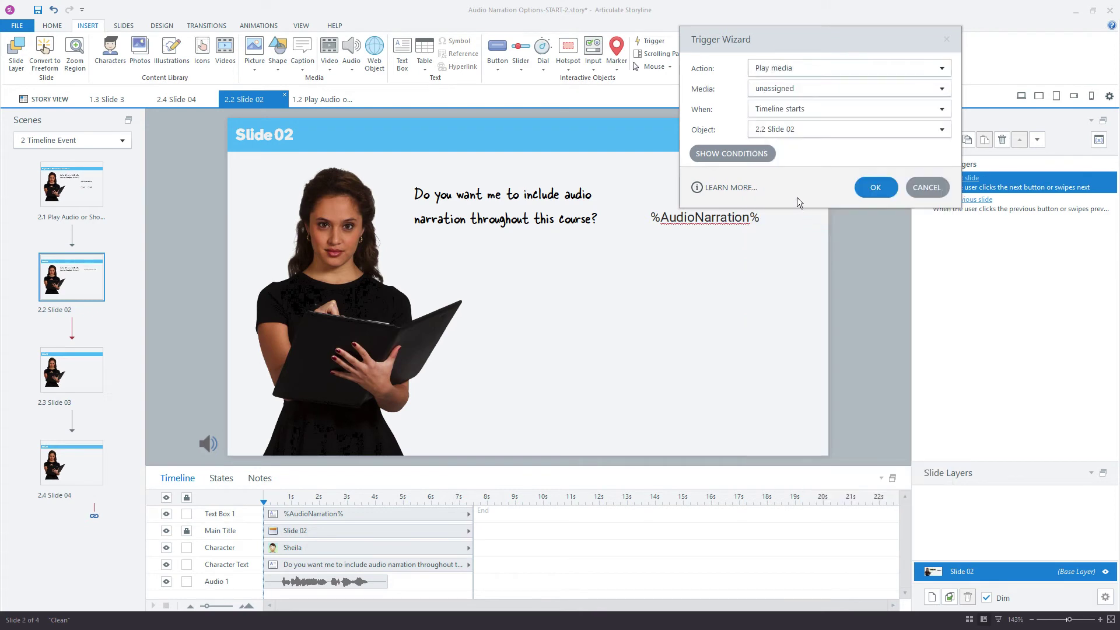
{"action": "left_click", "coordinate": [782, 84]}
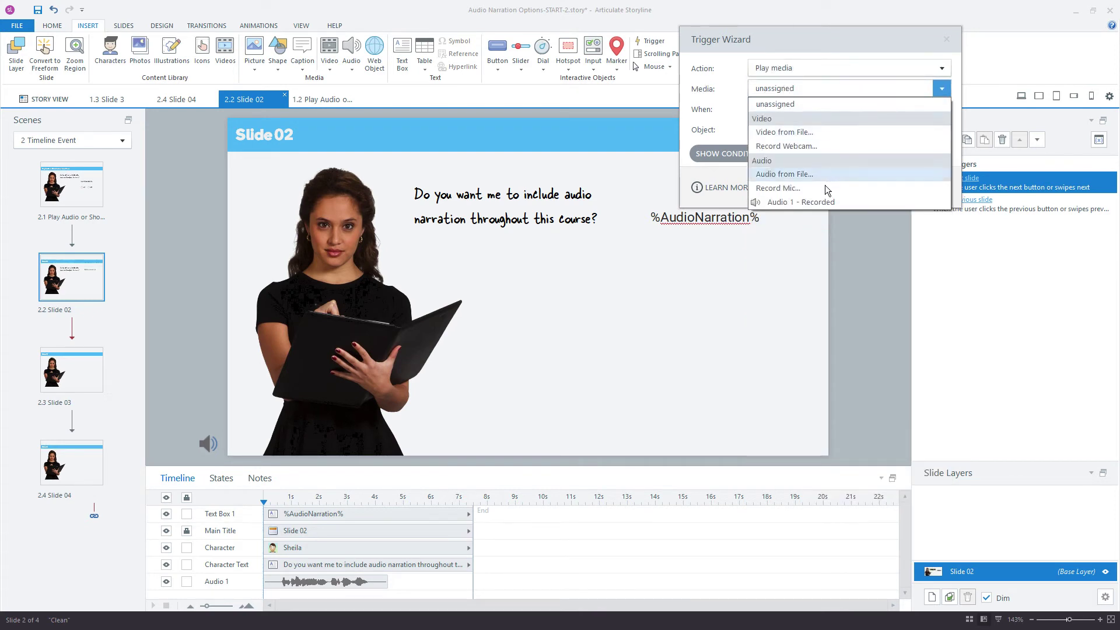
{"action": "left_click", "coordinate": [838, 202]}
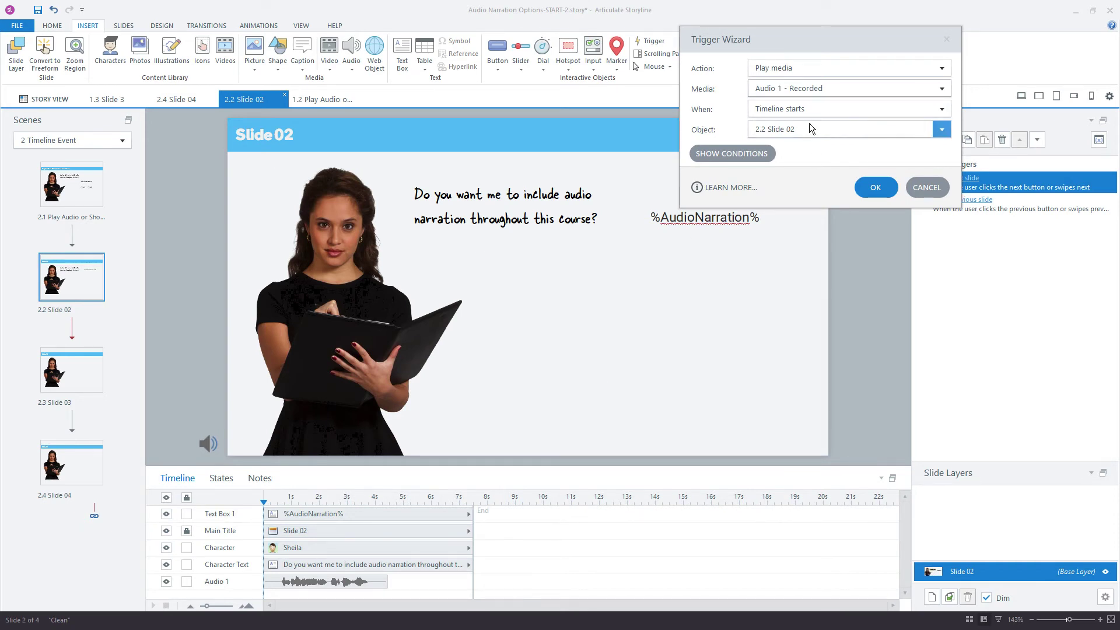
Add the condition AudioNarration equal to True to the trigger and save it
{"action": "left_click", "coordinate": [764, 154]}
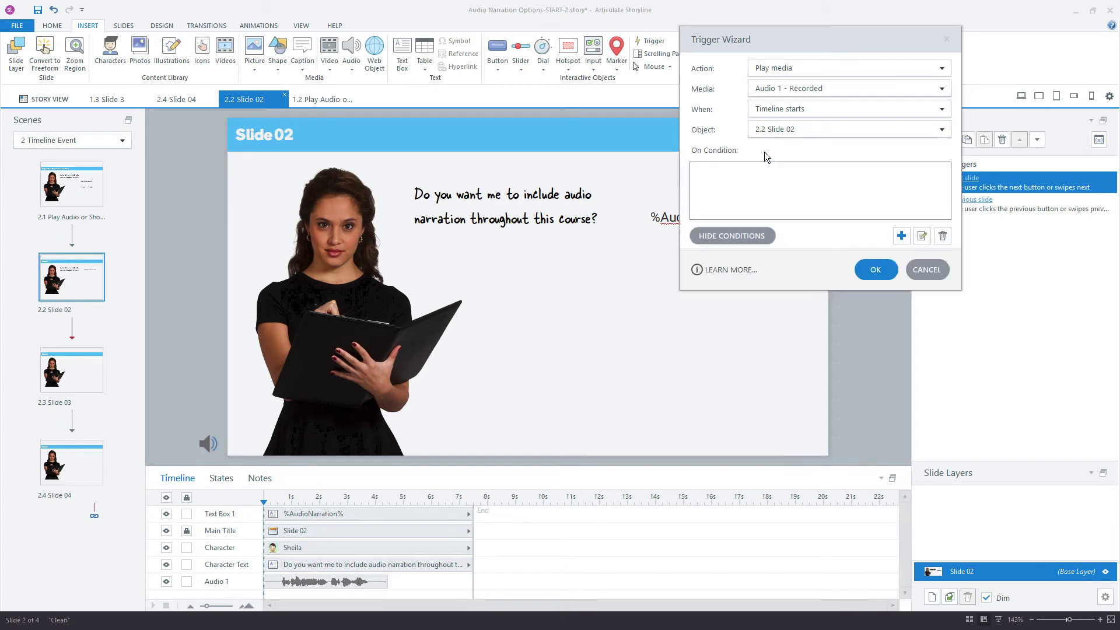
{"action": "left_click", "coordinate": [901, 235]}
{"action": "left_click", "coordinate": [790, 169]}
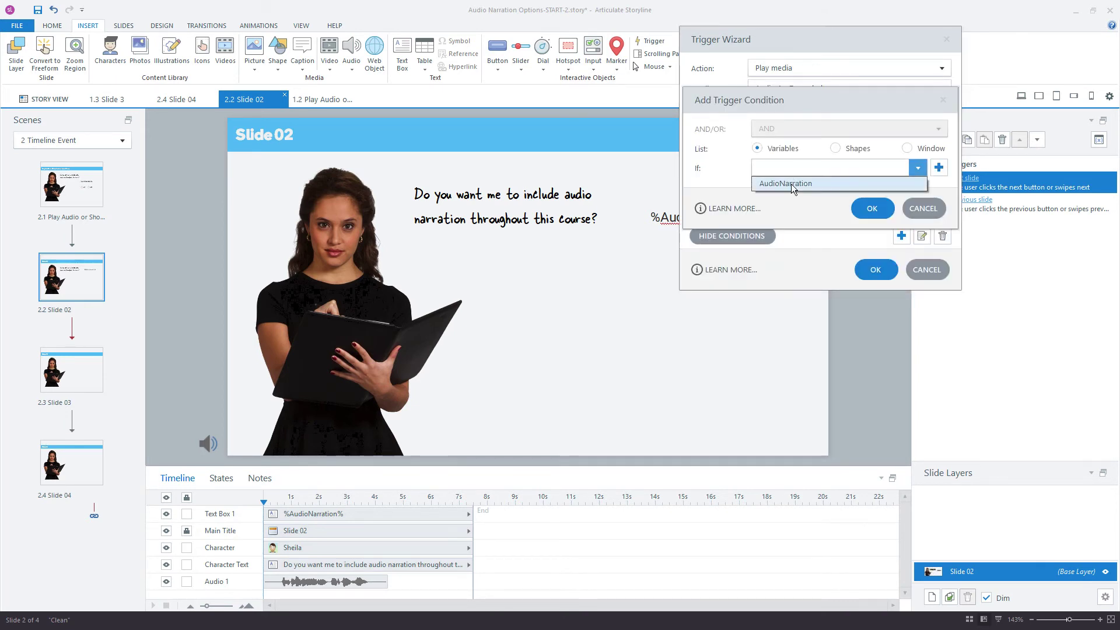
{"action": "left_click", "coordinate": [790, 184]}
{"action": "left_click", "coordinate": [791, 186]}
{"action": "left_click", "coordinate": [796, 203]}
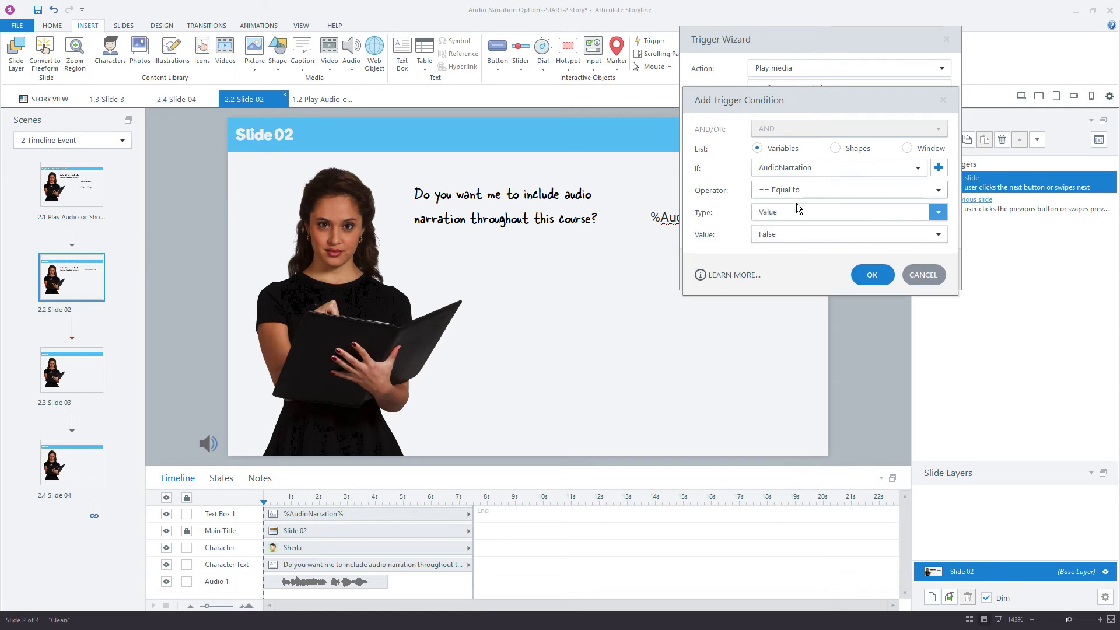
{"action": "left_click", "coordinate": [771, 236]}
{"action": "left_click", "coordinate": [785, 249]}
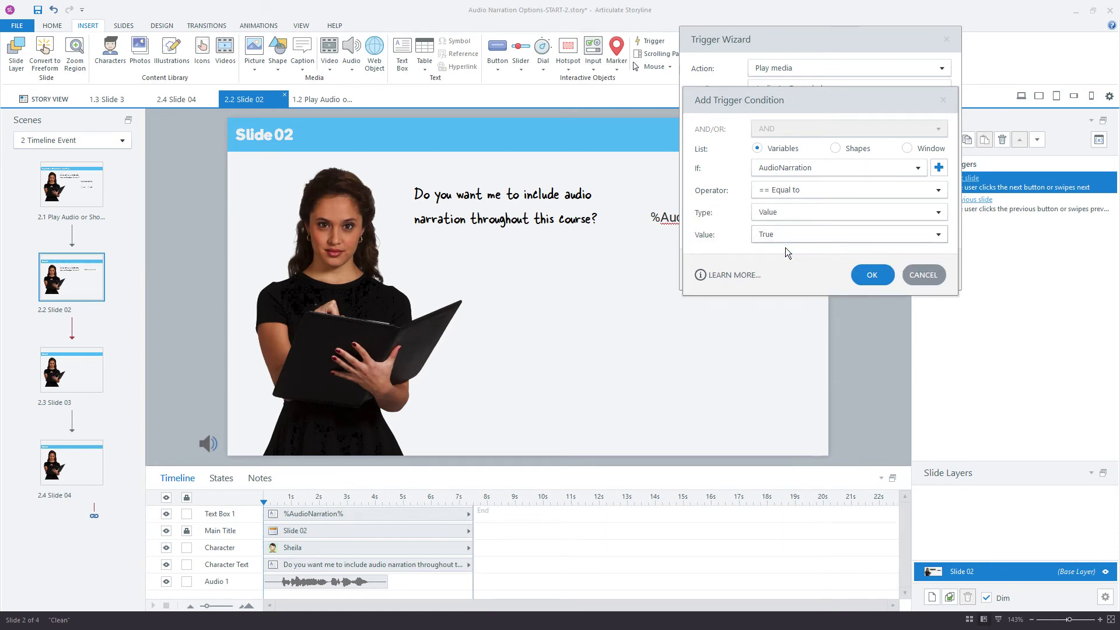
{"action": "left_click", "coordinate": [869, 279]}
{"action": "left_click", "coordinate": [873, 271]}
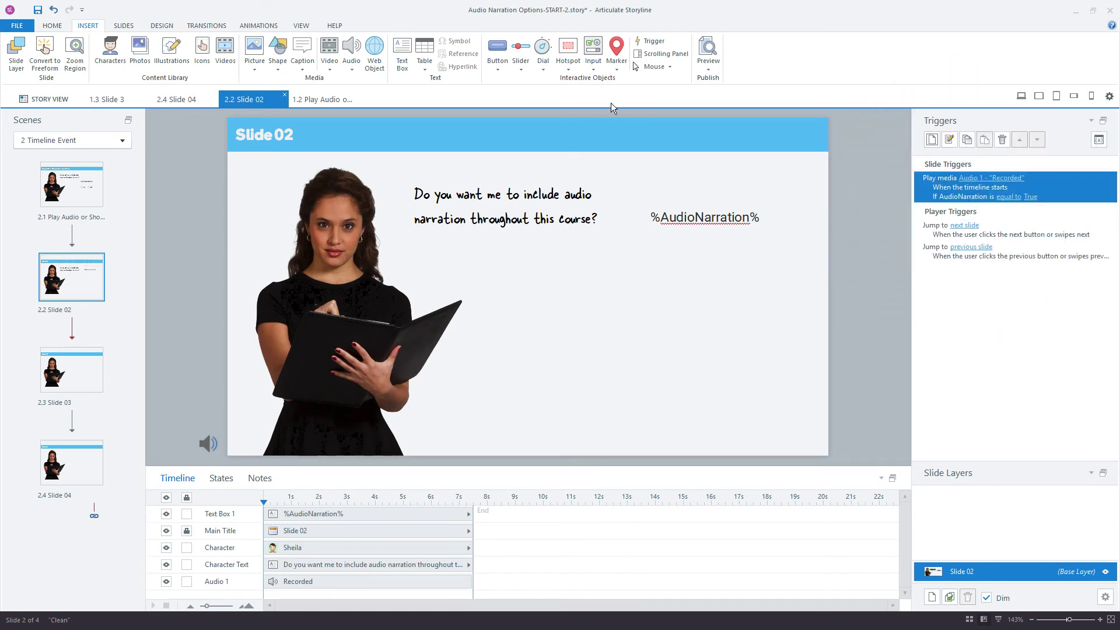
Preview the whole scene, choose Off in the player, then close the preview
{"action": "left_click", "coordinate": [708, 65]}
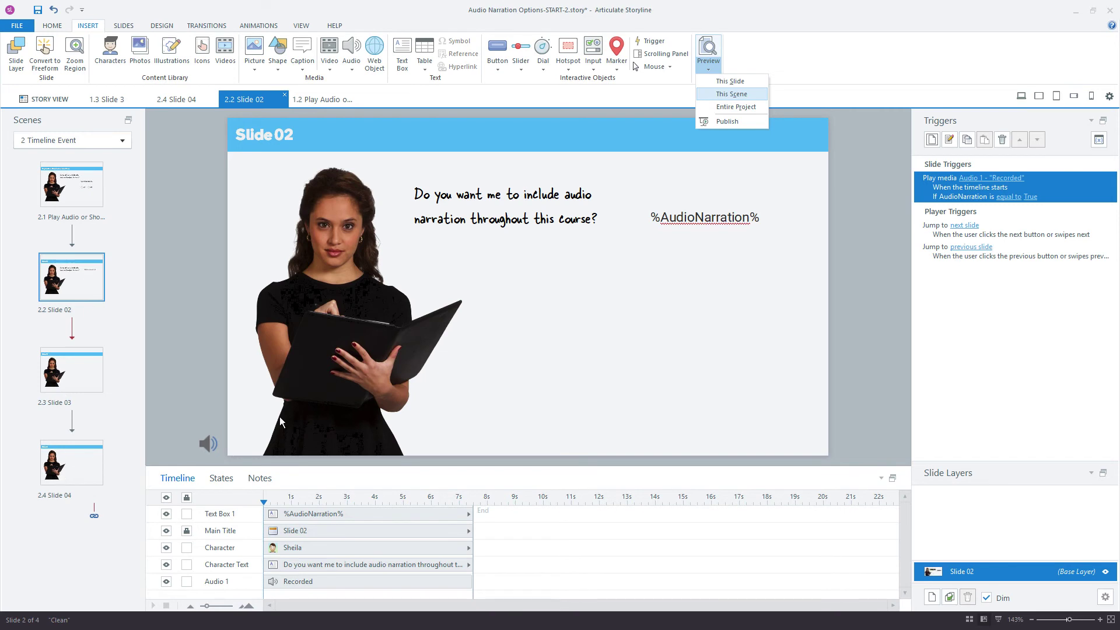
{"action": "left_click", "coordinate": [740, 97]}
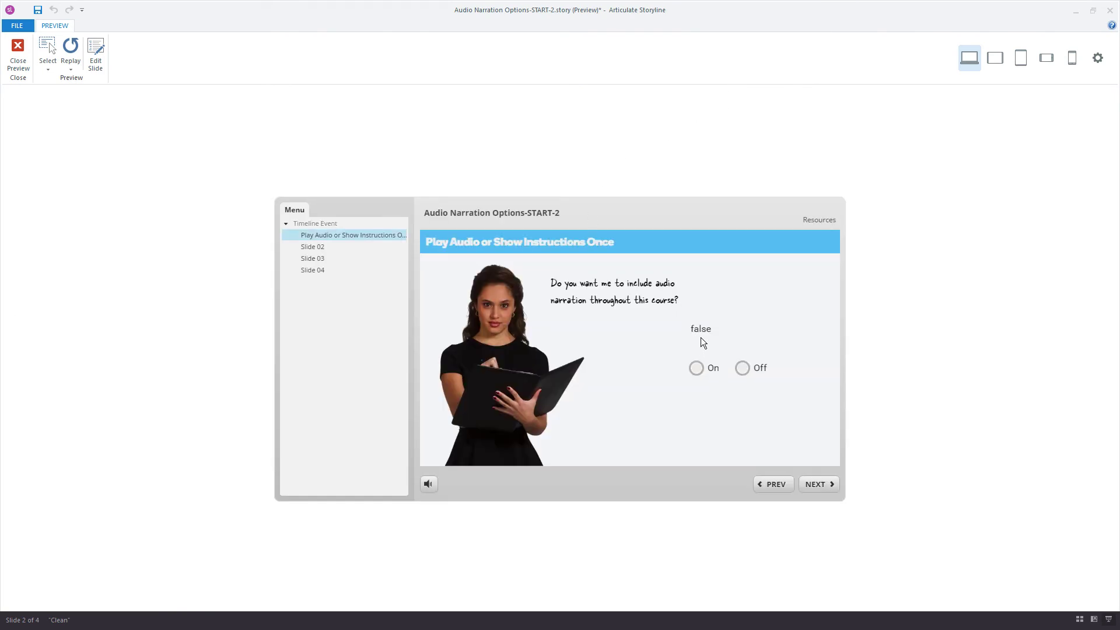
{"action": "left_click", "coordinate": [741, 371]}
{"action": "left_click", "coordinate": [17, 54]}
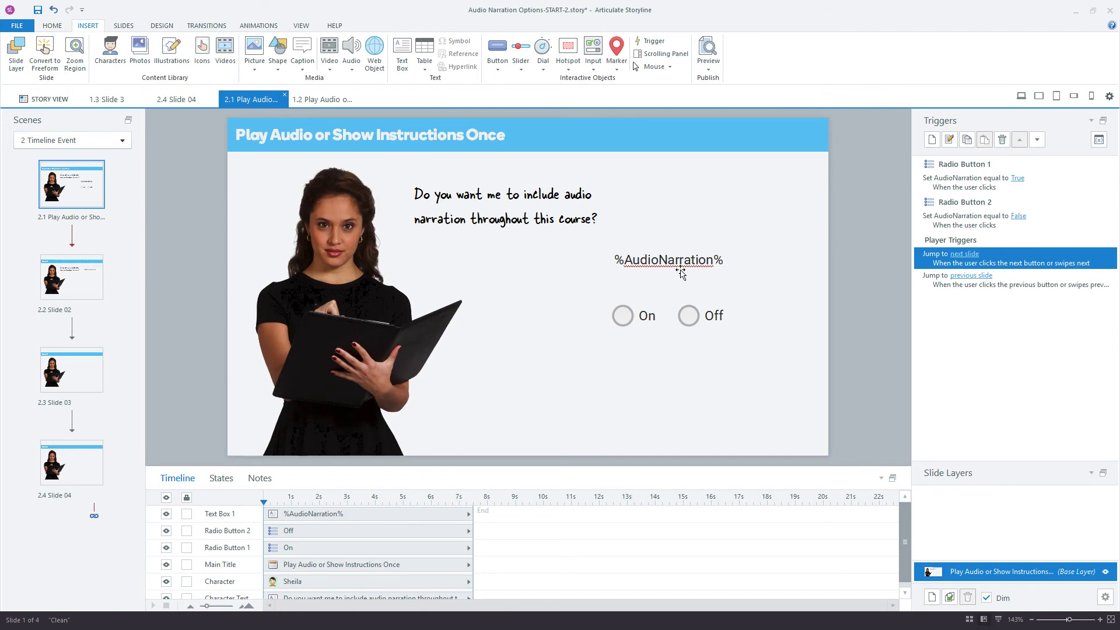
Set the Off radio button's initial state to Selected
{"action": "left_click", "coordinate": [714, 327]}
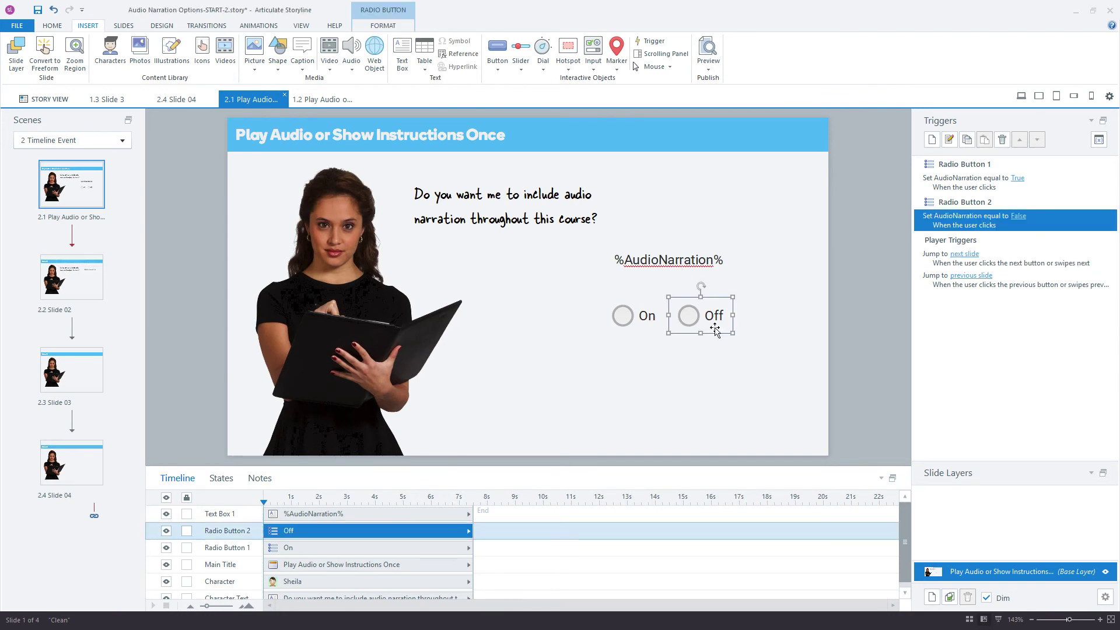
{"action": "left_click", "coordinate": [214, 483]}
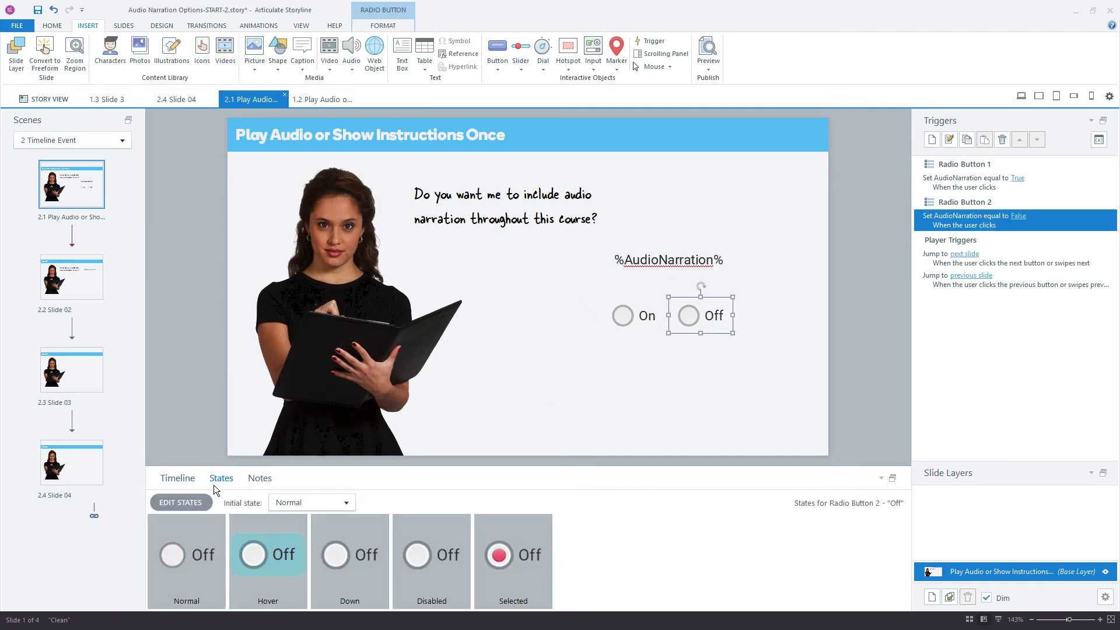
{"action": "left_click", "coordinate": [294, 510]}
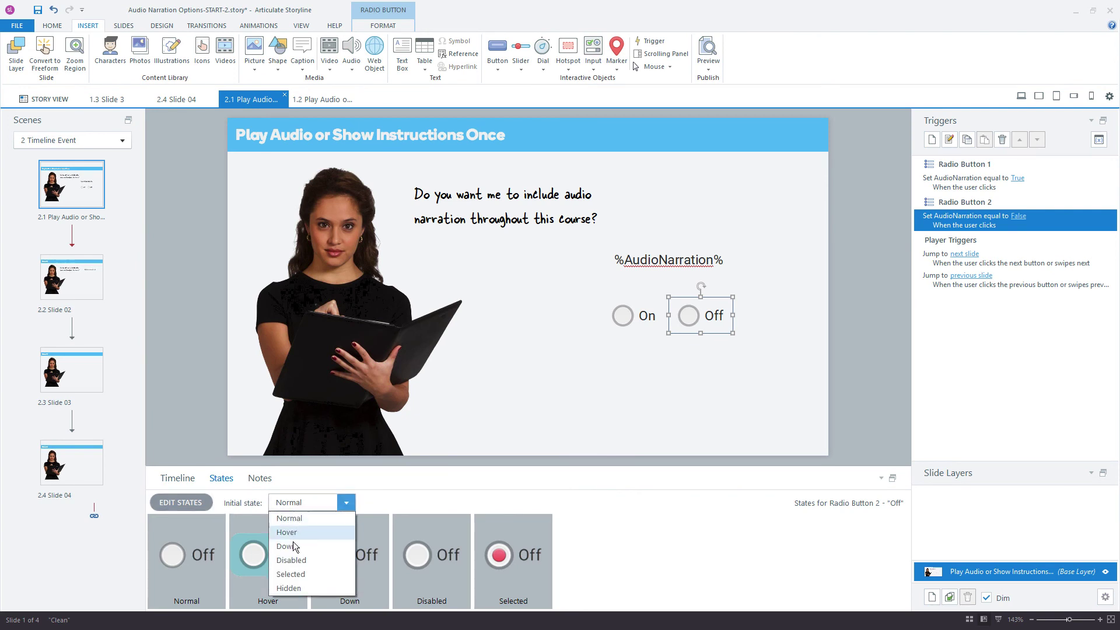
{"action": "left_click", "coordinate": [310, 572]}
{"action": "left_click", "coordinate": [825, 357]}
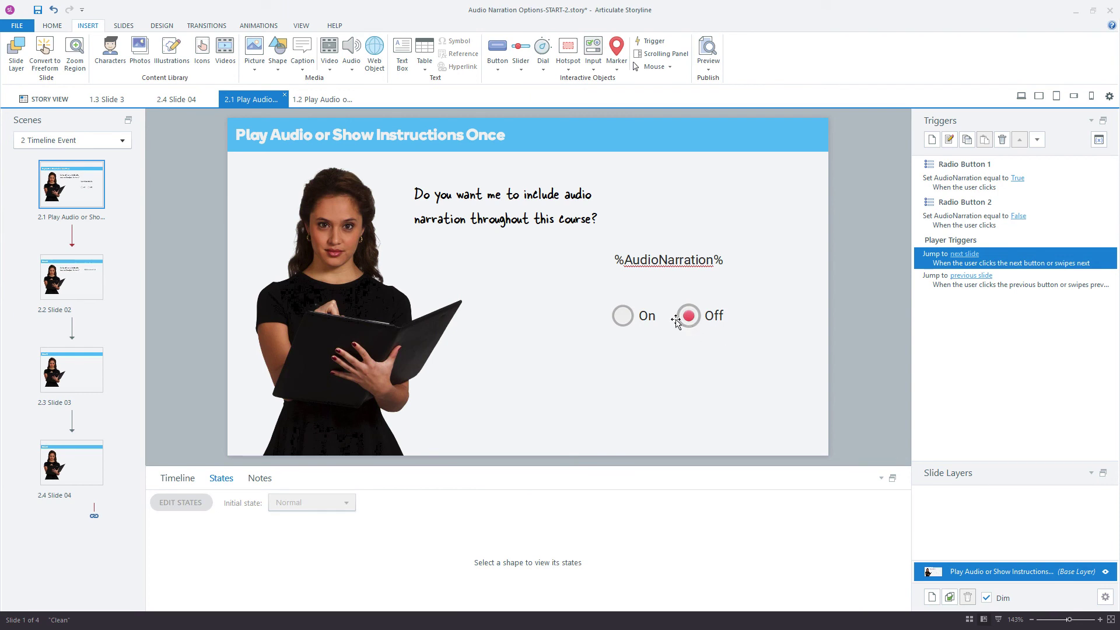
{"action": "left_click", "coordinate": [713, 64]}
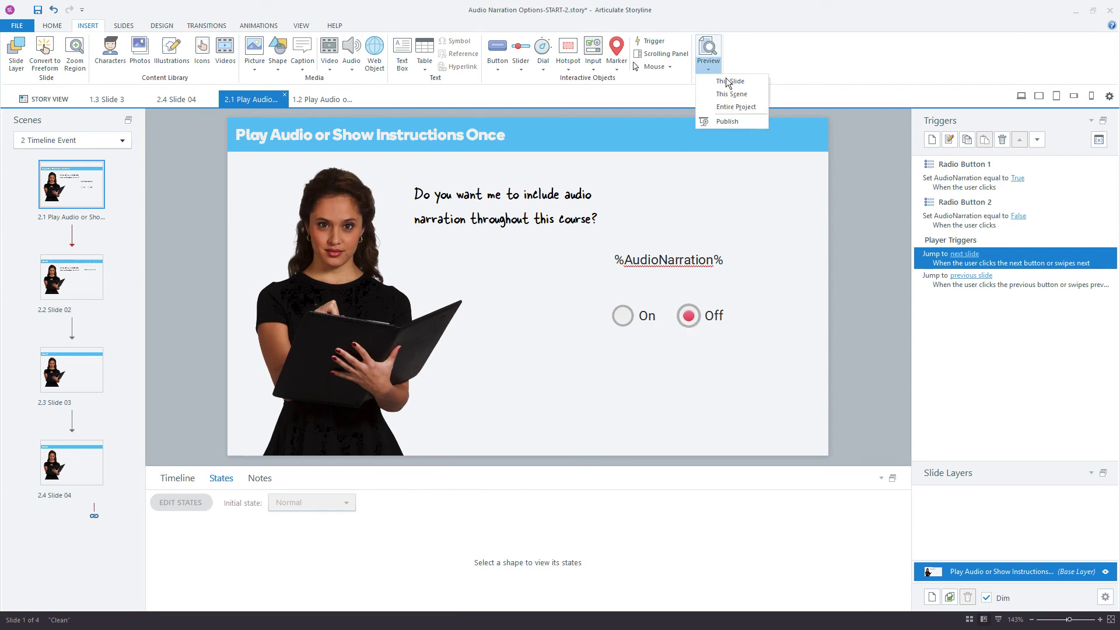
{"action": "left_click", "coordinate": [746, 92]}
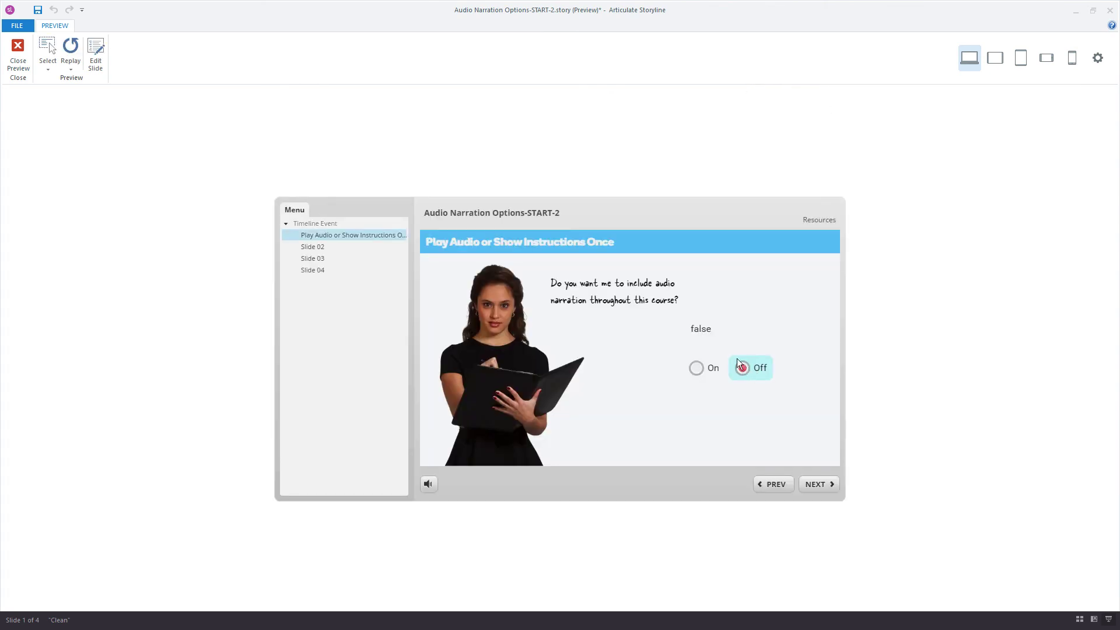
{"action": "left_click", "coordinate": [817, 485]}
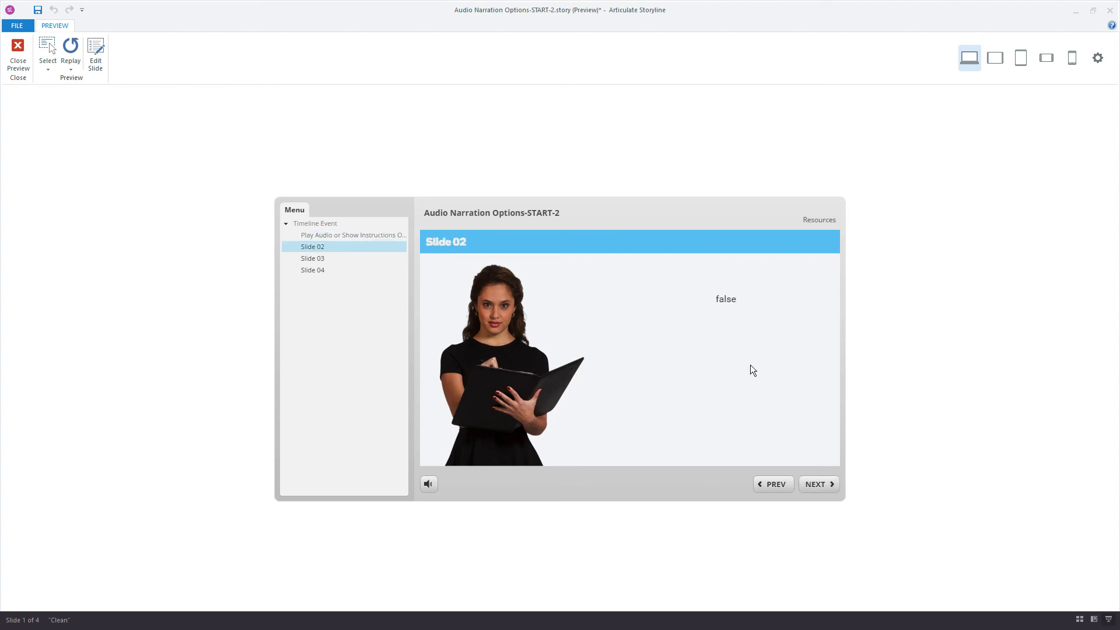
{"action": "left_click", "coordinate": [18, 54]}
{"action": "left_click", "coordinate": [707, 64]}
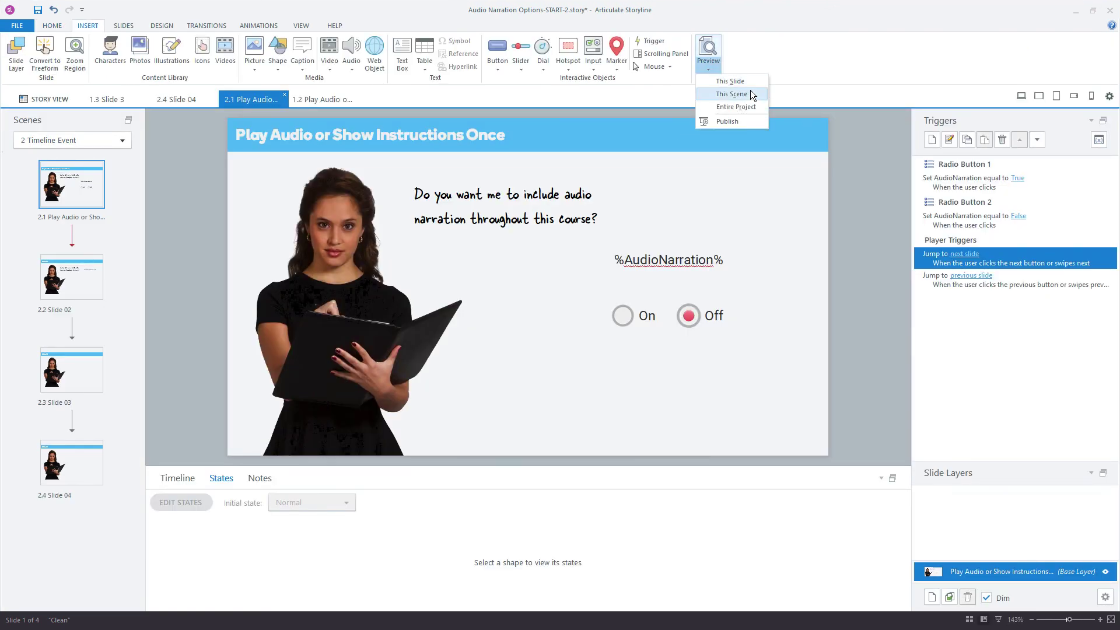
{"action": "left_click", "coordinate": [750, 91]}
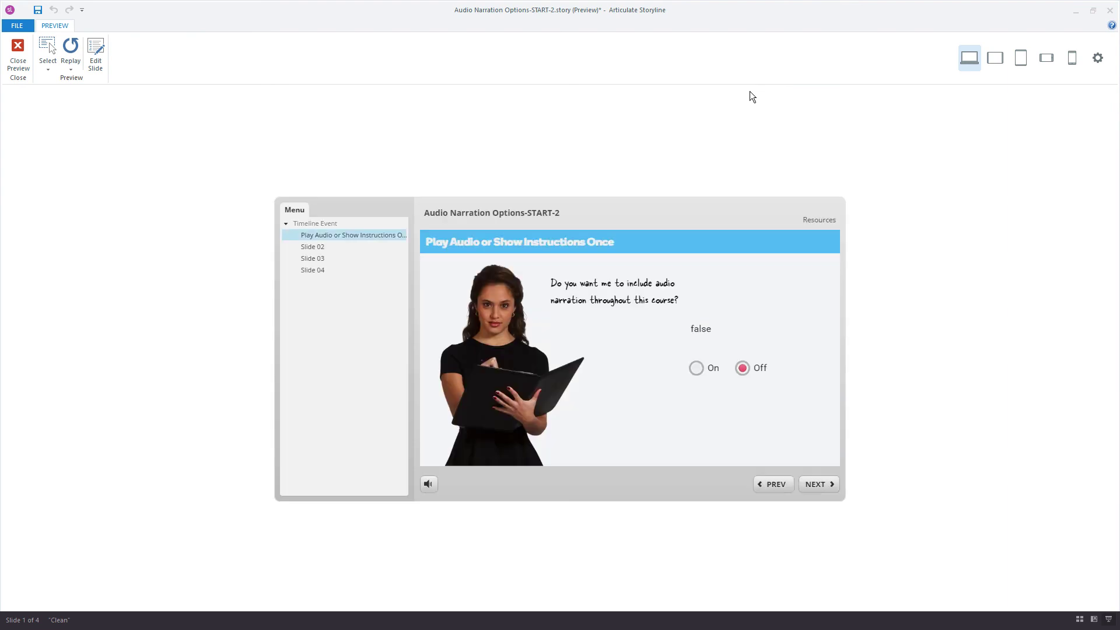
{"action": "left_click", "coordinate": [697, 368]}
{"action": "left_click", "coordinate": [828, 490]}
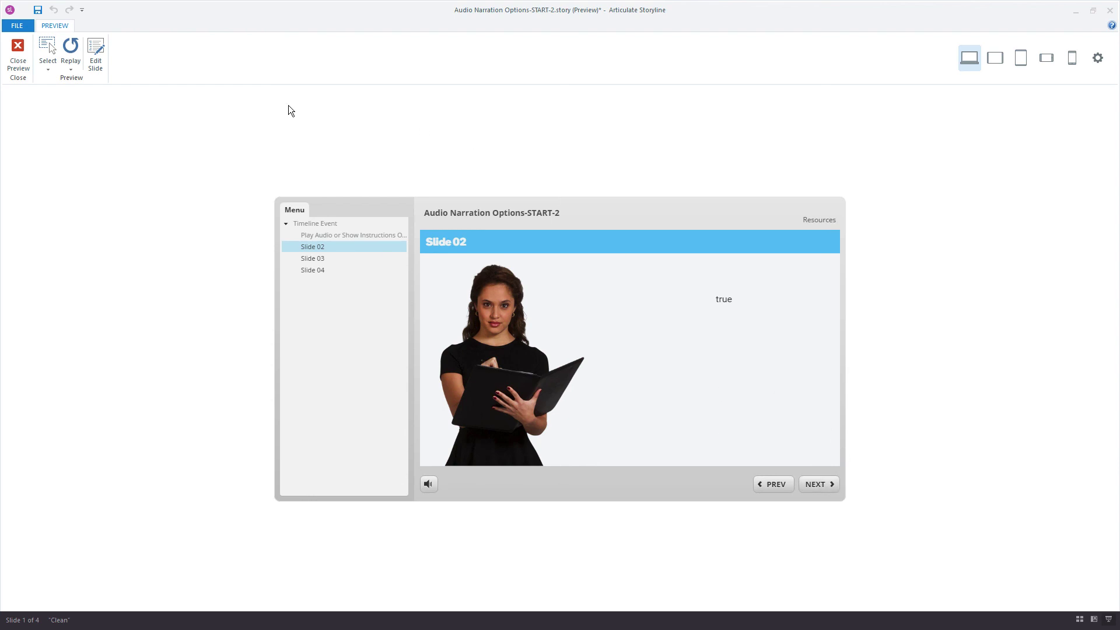
{"action": "left_click", "coordinate": [18, 53]}
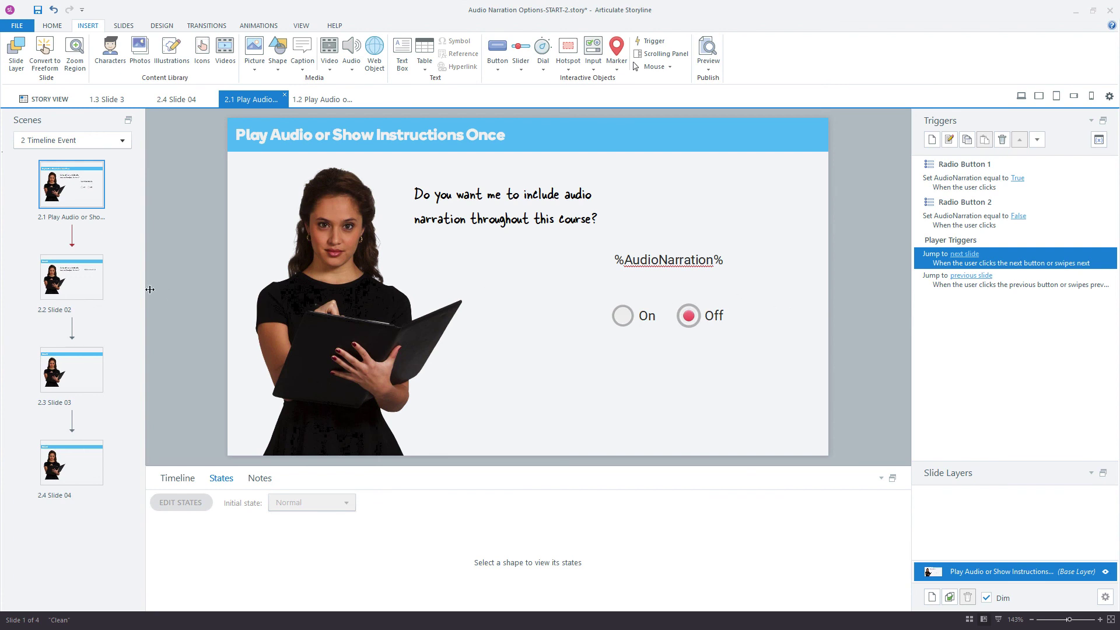
Copy Slide 02's play-audio trigger to Slide 03 with Audio 1, then select slide 2.1's label and buttons
{"action": "left_click", "coordinate": [65, 292]}
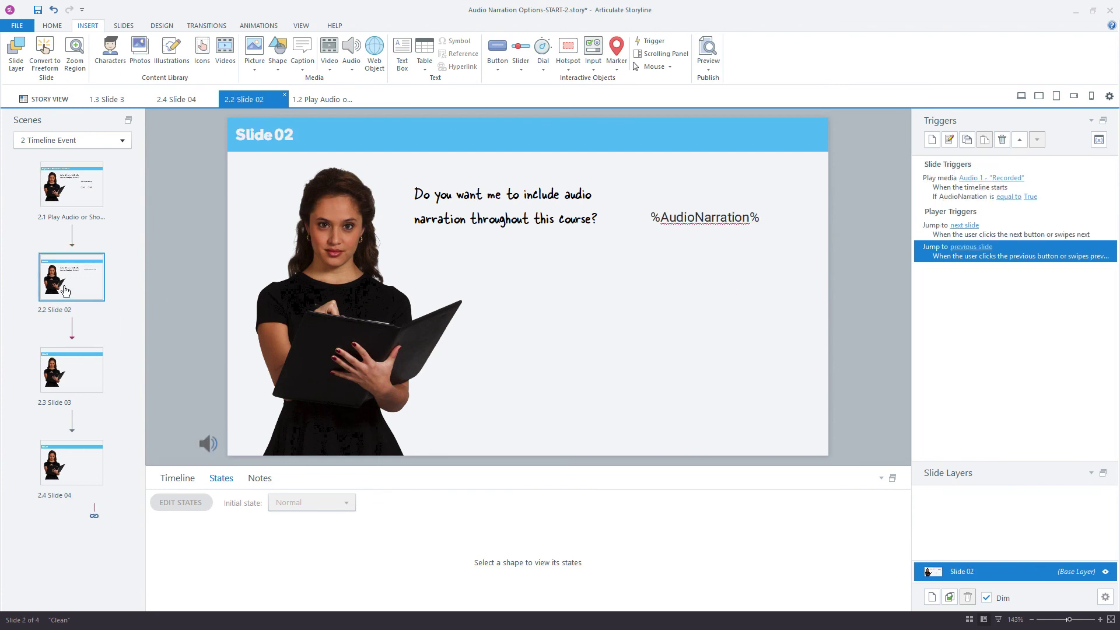
{"action": "right_click", "coordinate": [943, 182]}
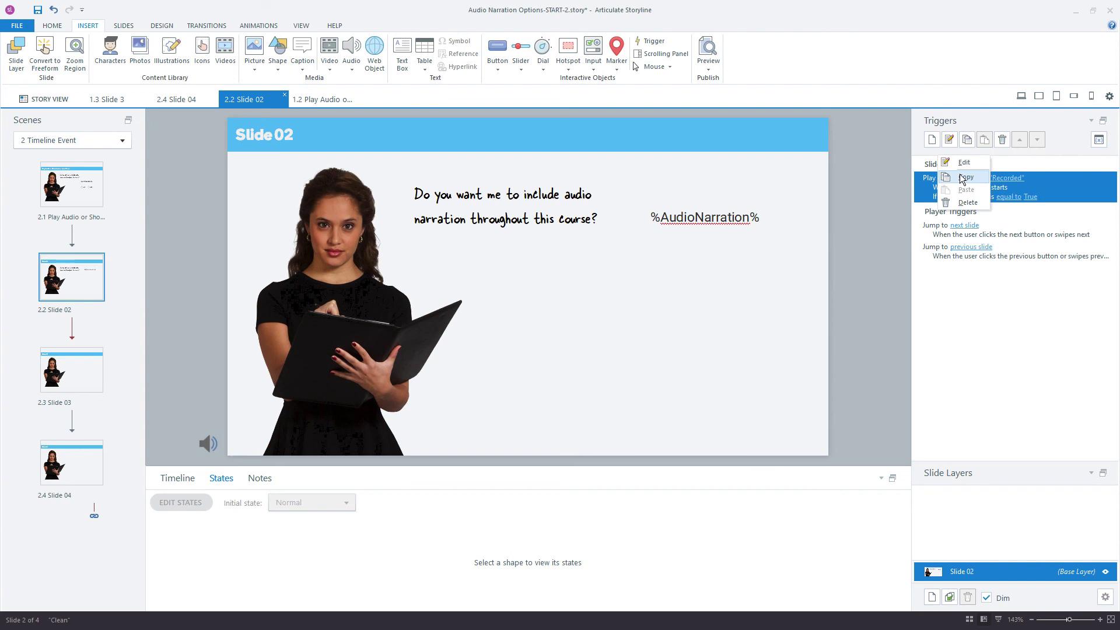
{"action": "left_click", "coordinate": [962, 179]}
{"action": "left_click", "coordinate": [72, 371]}
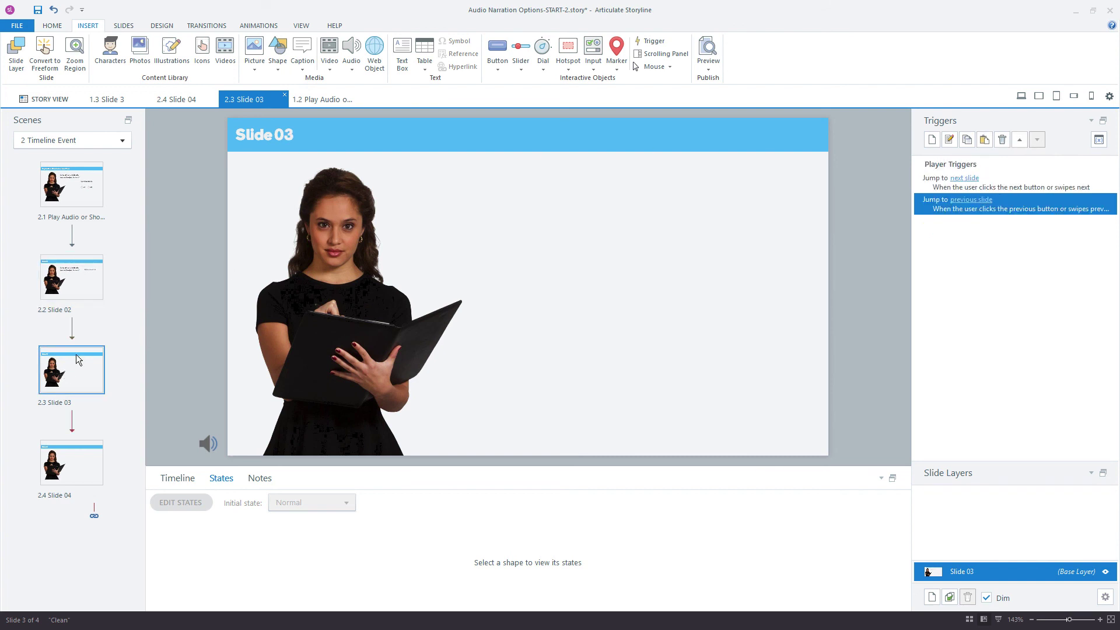
{"action": "left_click", "coordinate": [984, 139]}
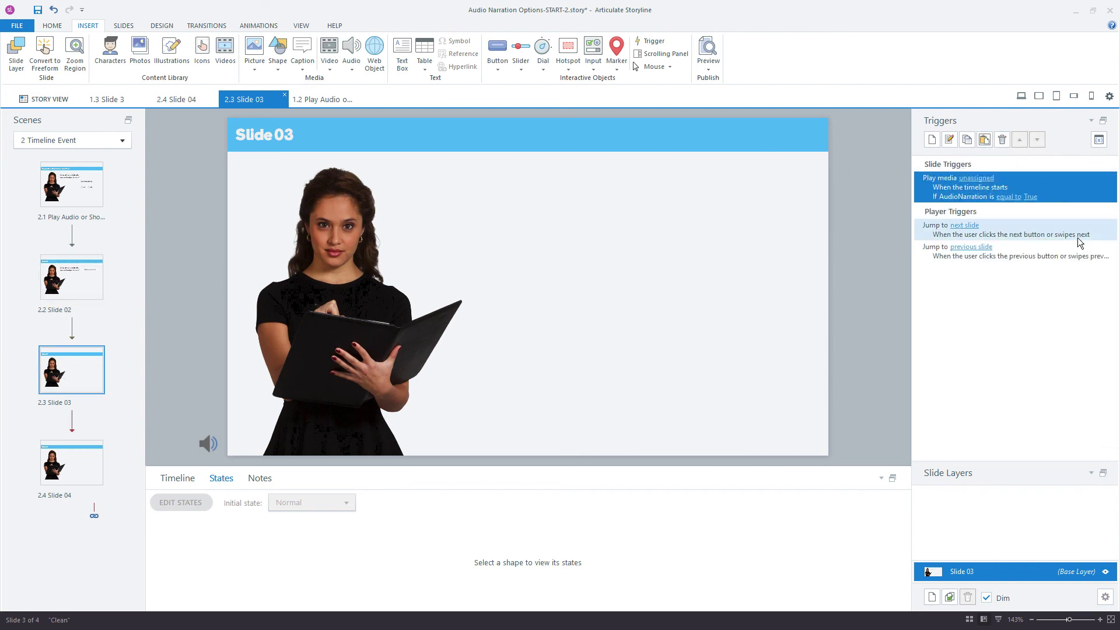
{"action": "left_click", "coordinate": [974, 179]}
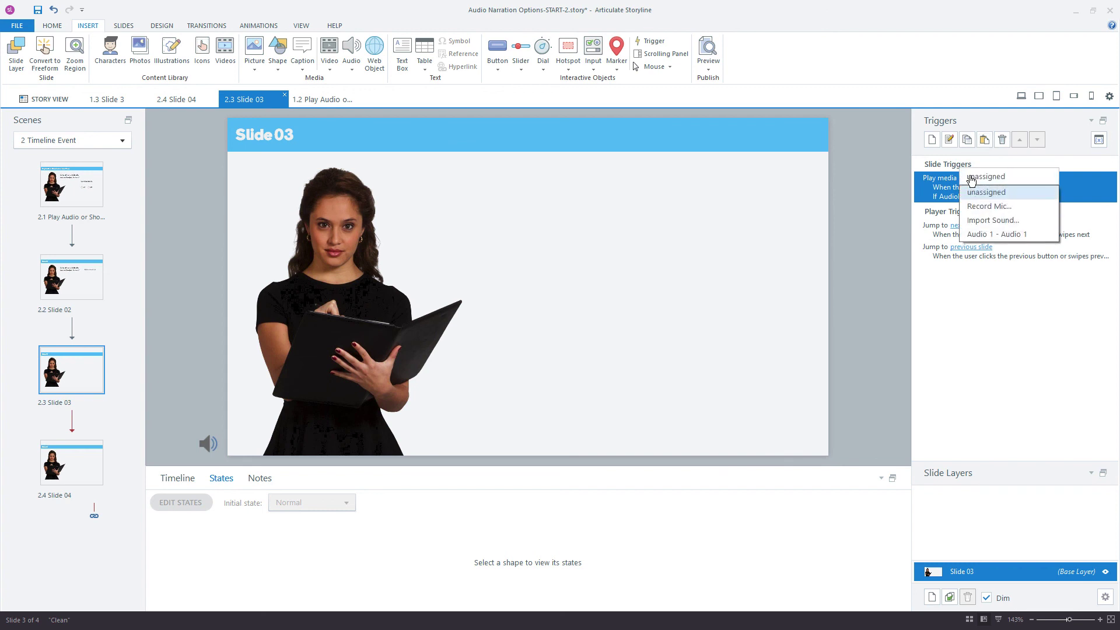
{"action": "left_click", "coordinate": [1018, 234]}
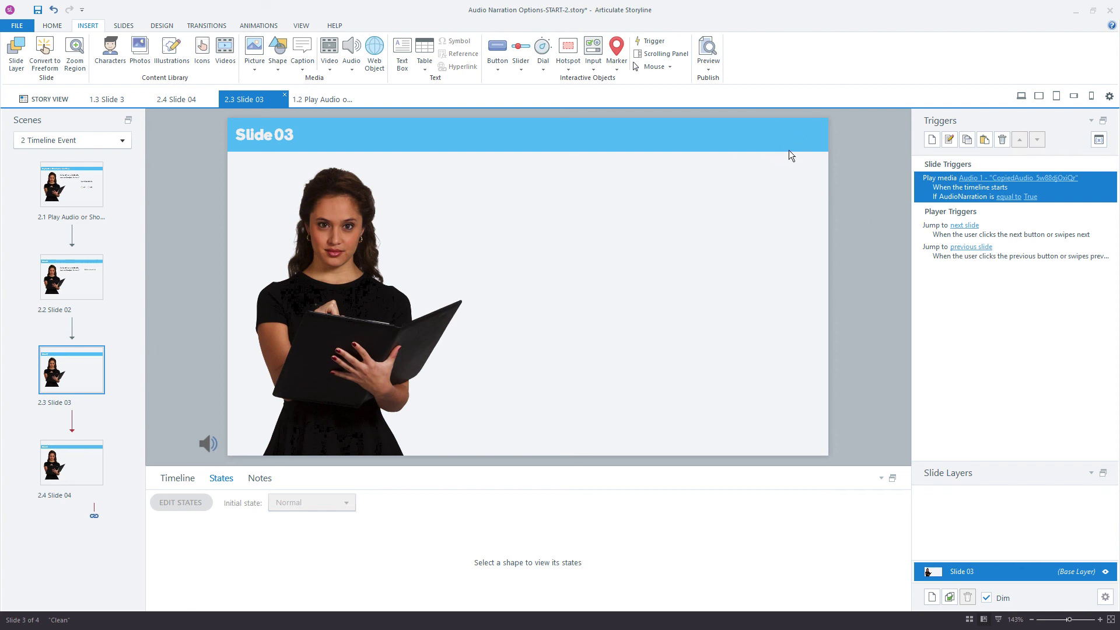
{"action": "left_click", "coordinate": [39, 184]}
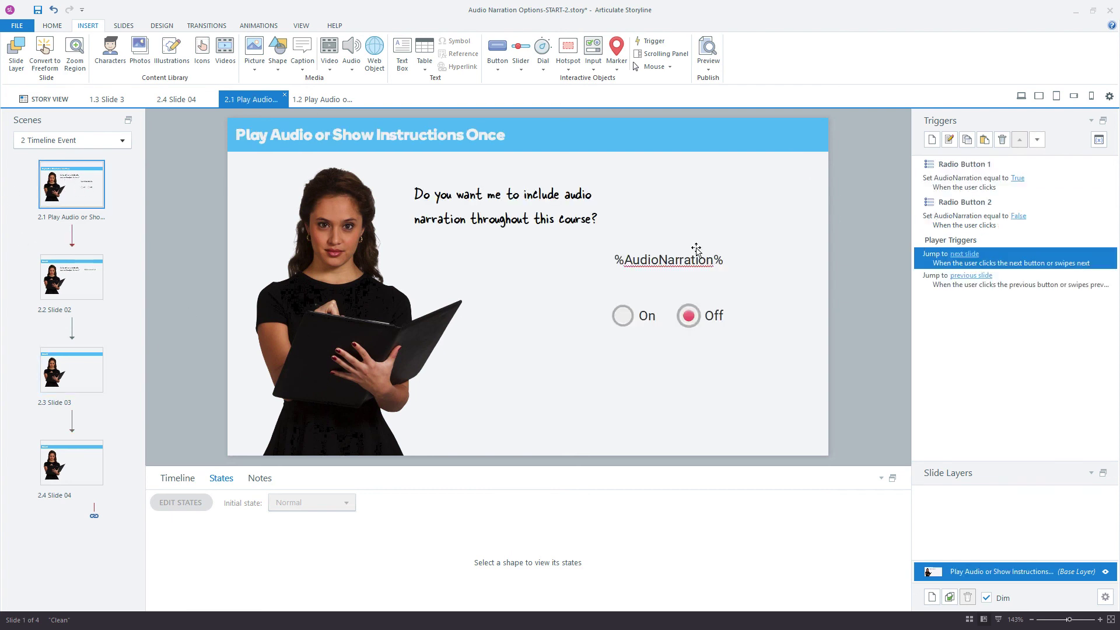
{"action": "left_click_drag", "start_coordinate": [810, 376], "coordinate": [580, 231]}
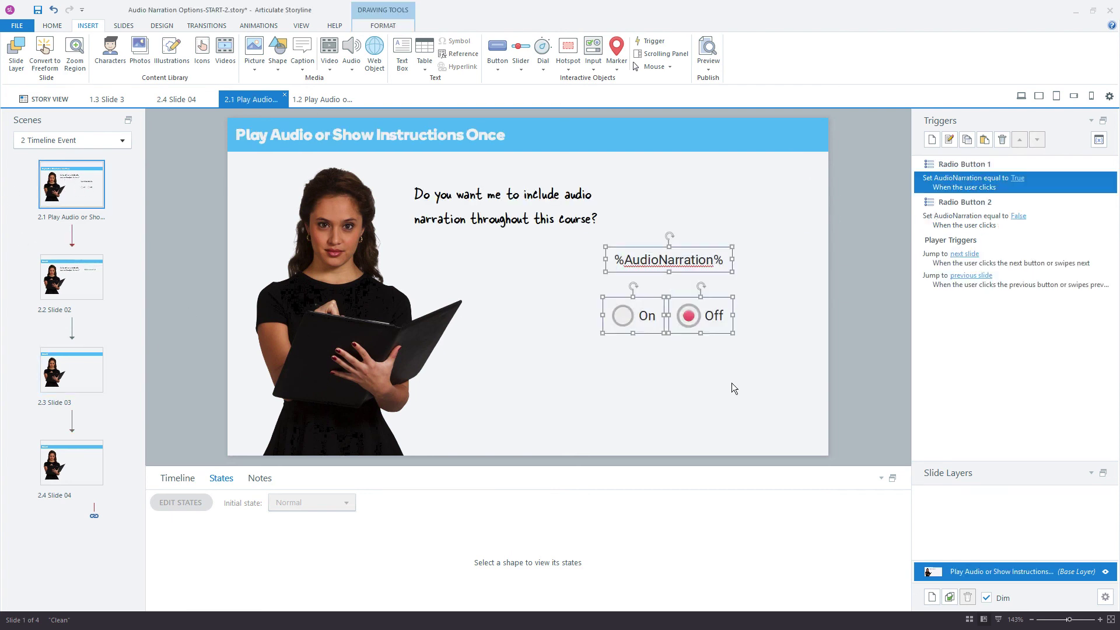